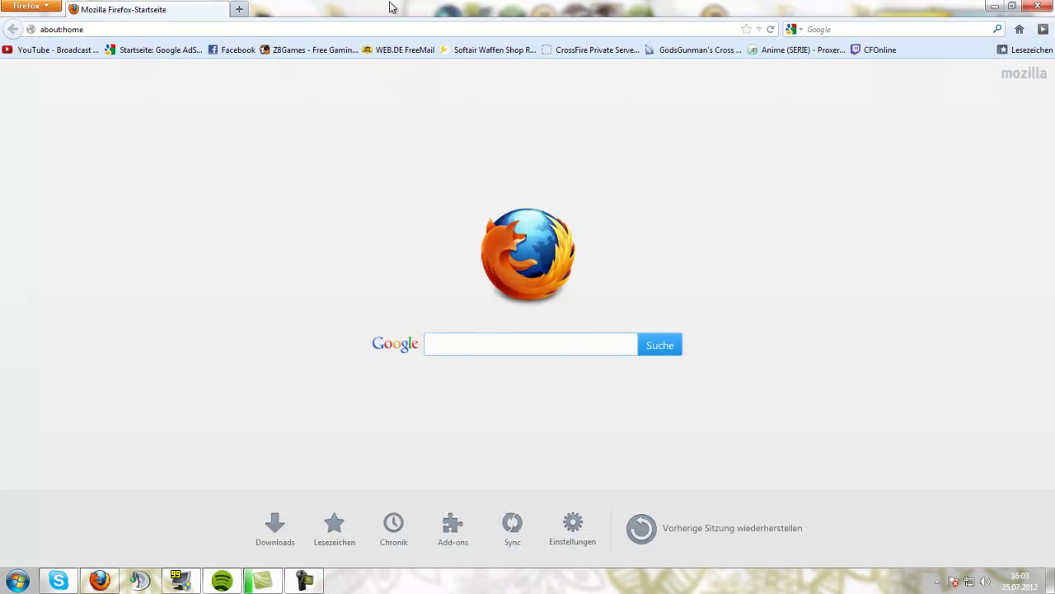
Step: Search Google for "quicktime" in Firefox
left_click(996, 6)
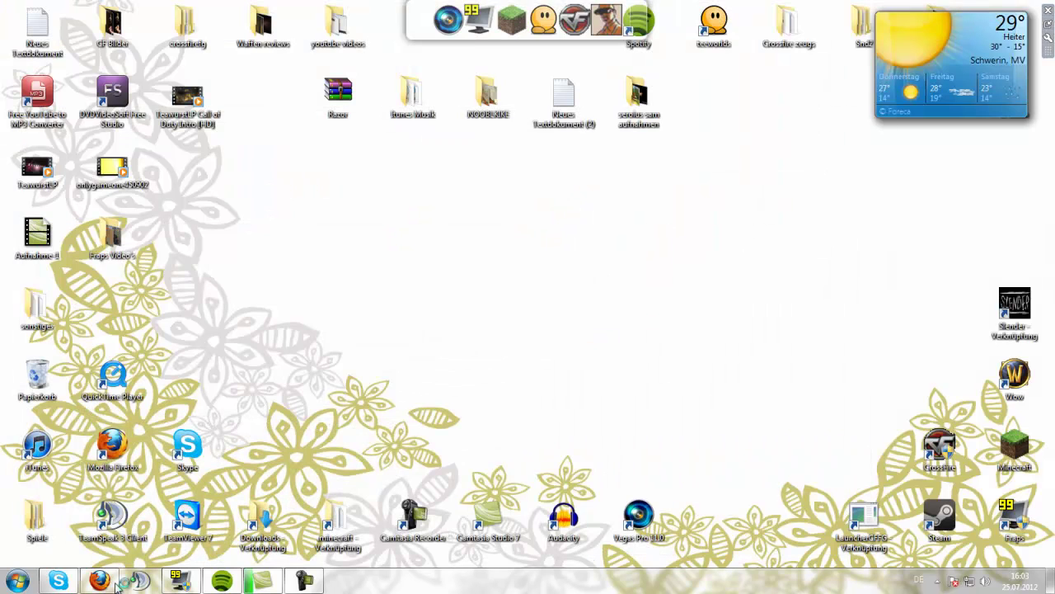
left_click(114, 582)
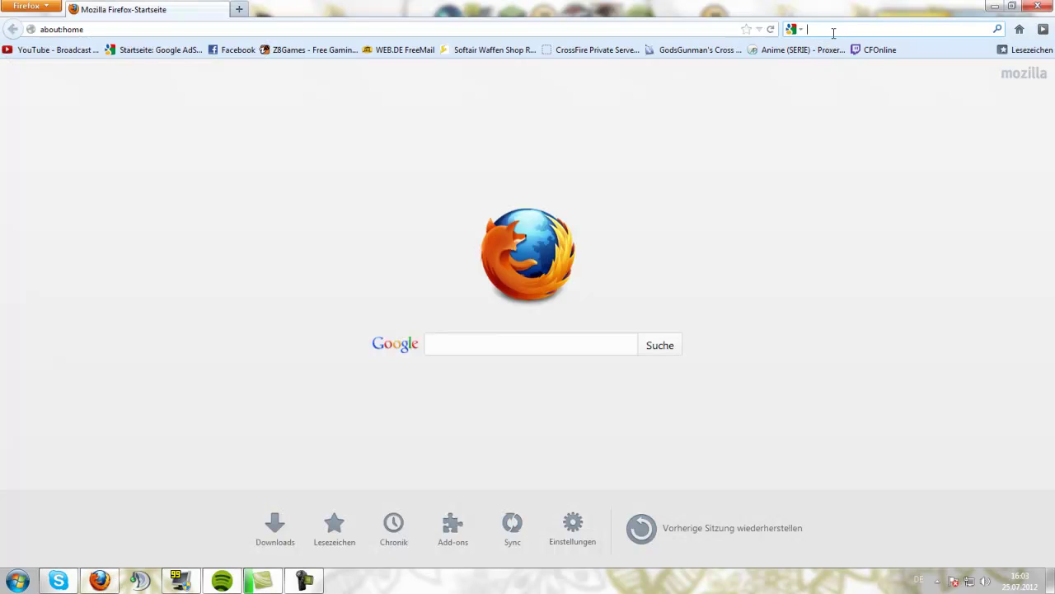
left_click(835, 32)
type("quisck")
key("BackSpace")
key("BackSpace")
type("icktime")
key("Return")
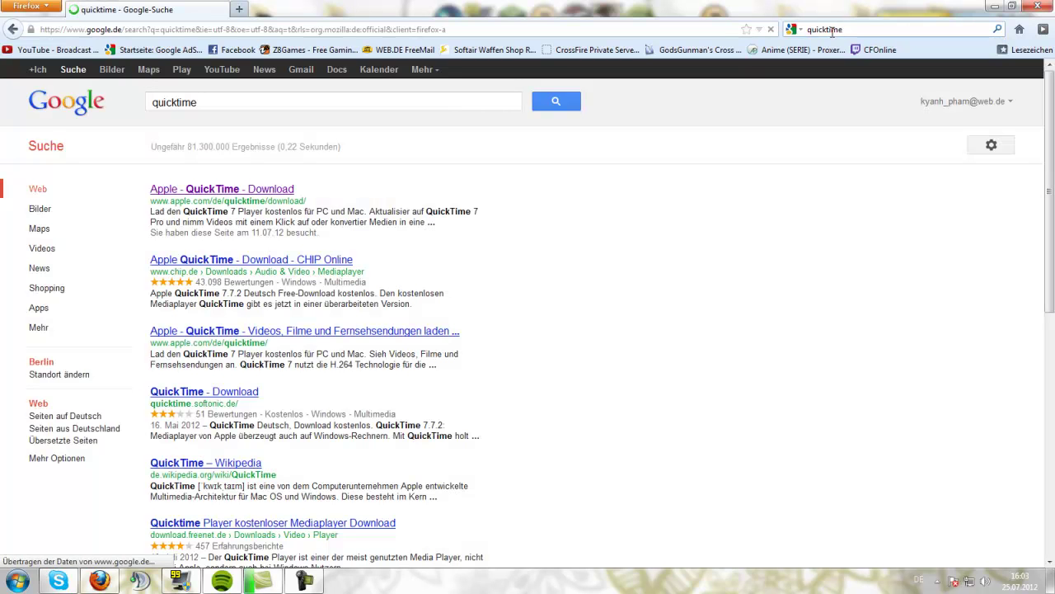
Step: Open Apple's QuickTime download page from the results, review the QuickTime 7 download form, and close the browser
left_click(210, 189)
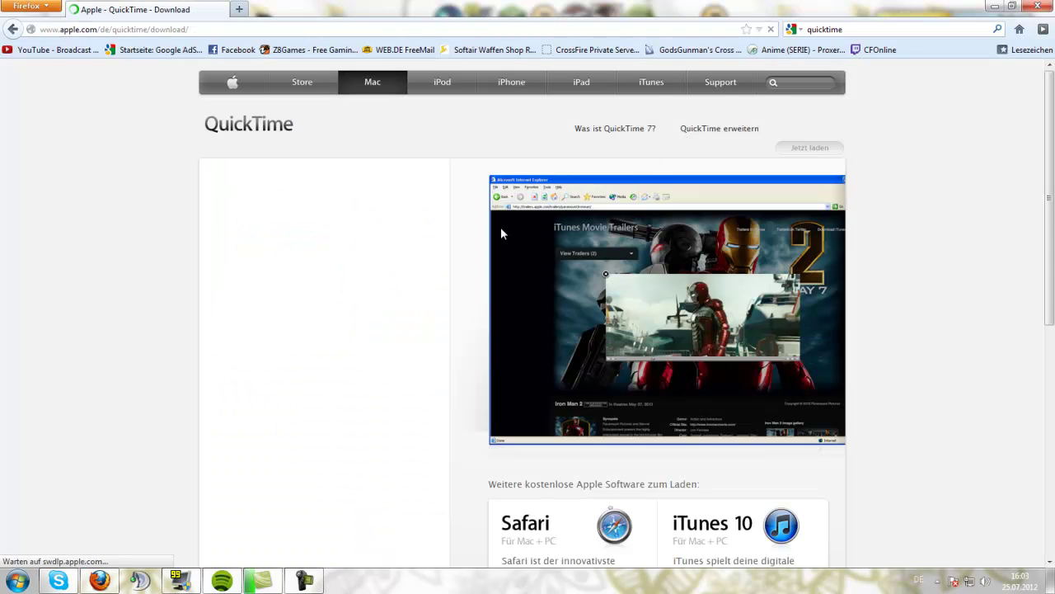
scroll(361, 271, "down", 3)
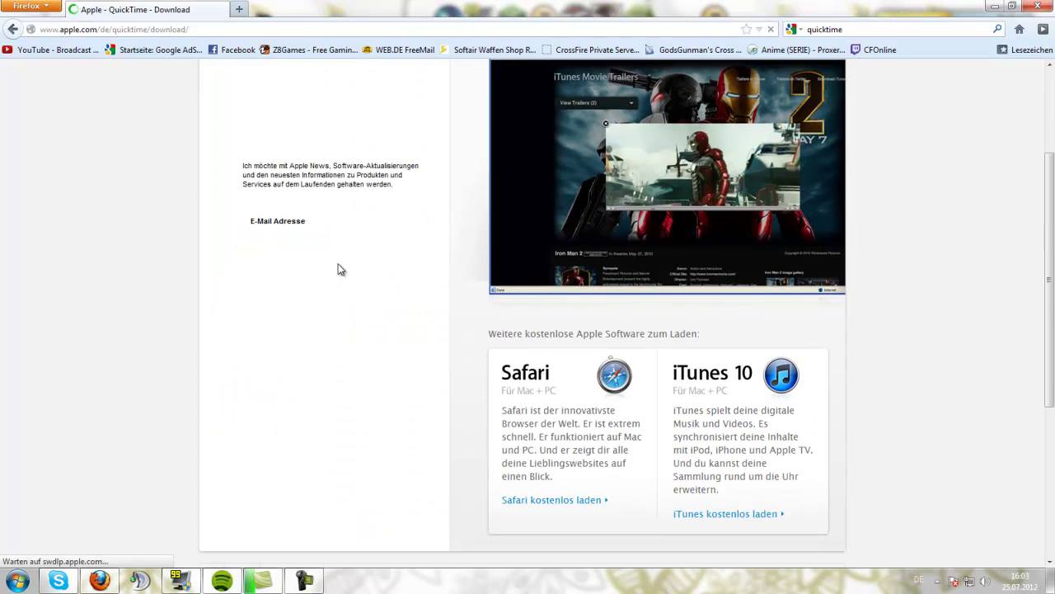
scroll(425, 250, "up", 3)
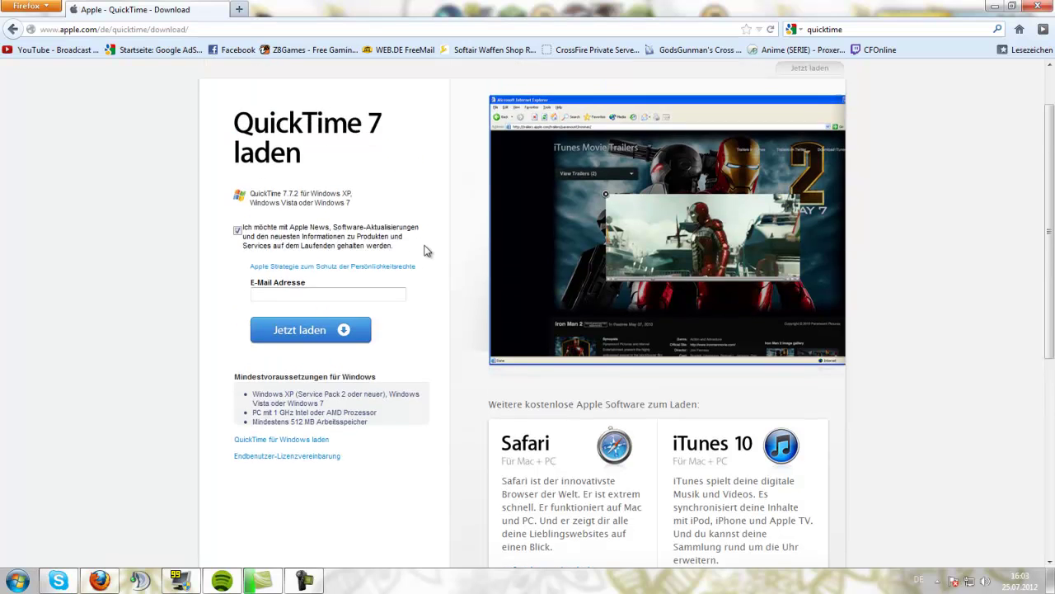
left_click(1032, 5)
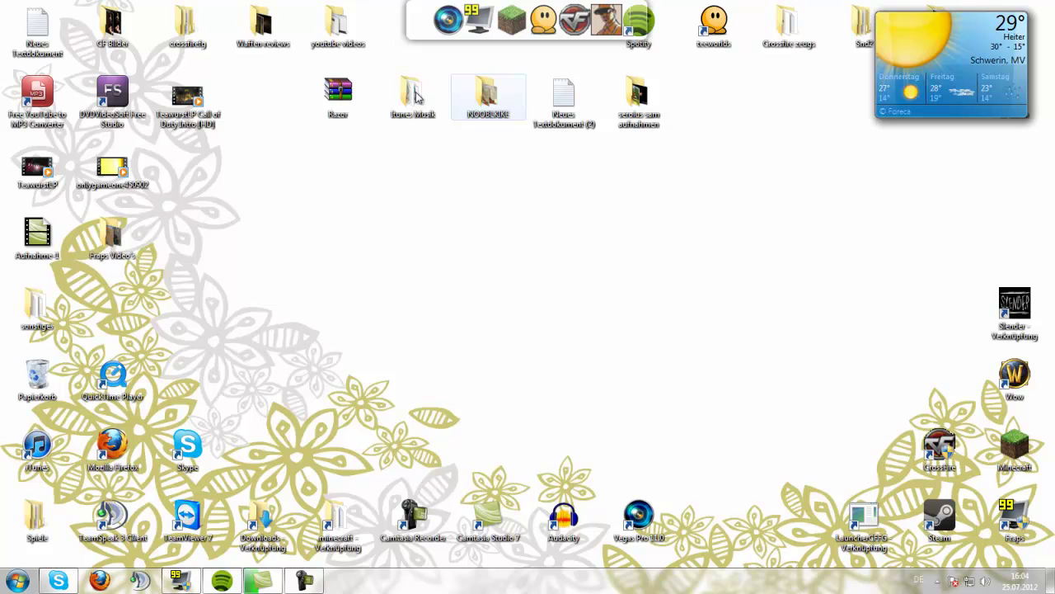
Step: Open the "purple razor" folder inside "Neuer Ordner" in the "Crossfire zeugs" desktop folder
double_click(785, 29)
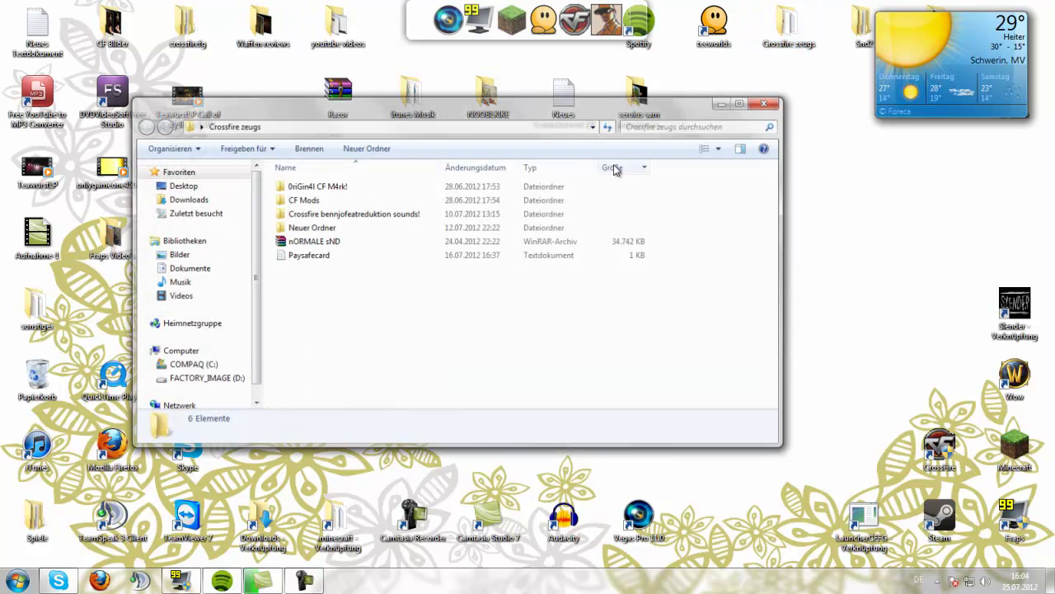
double_click(330, 227)
double_click(318, 228)
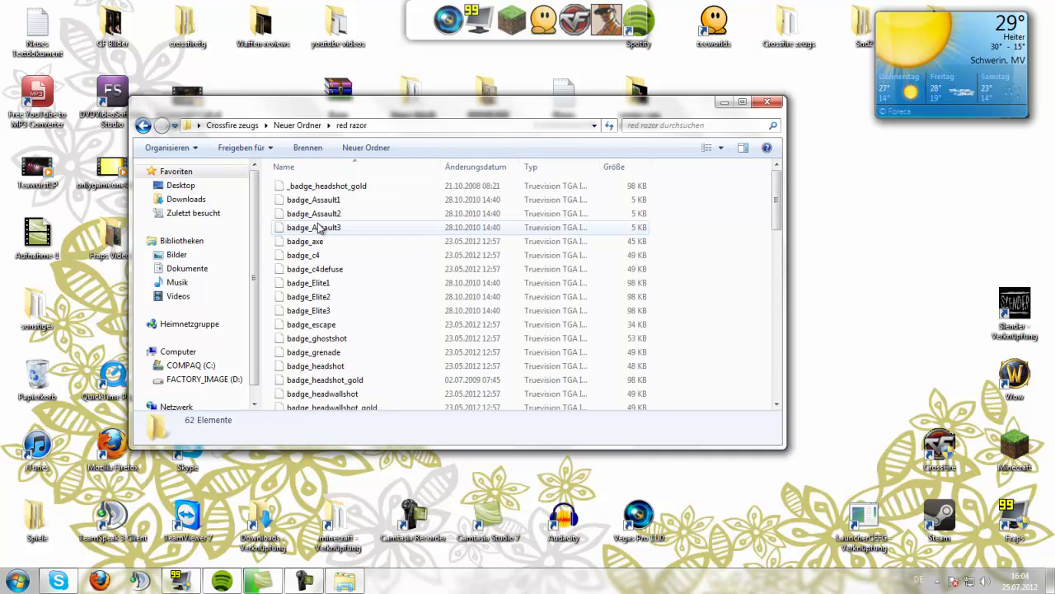
key("BackSpace")
double_click(323, 213)
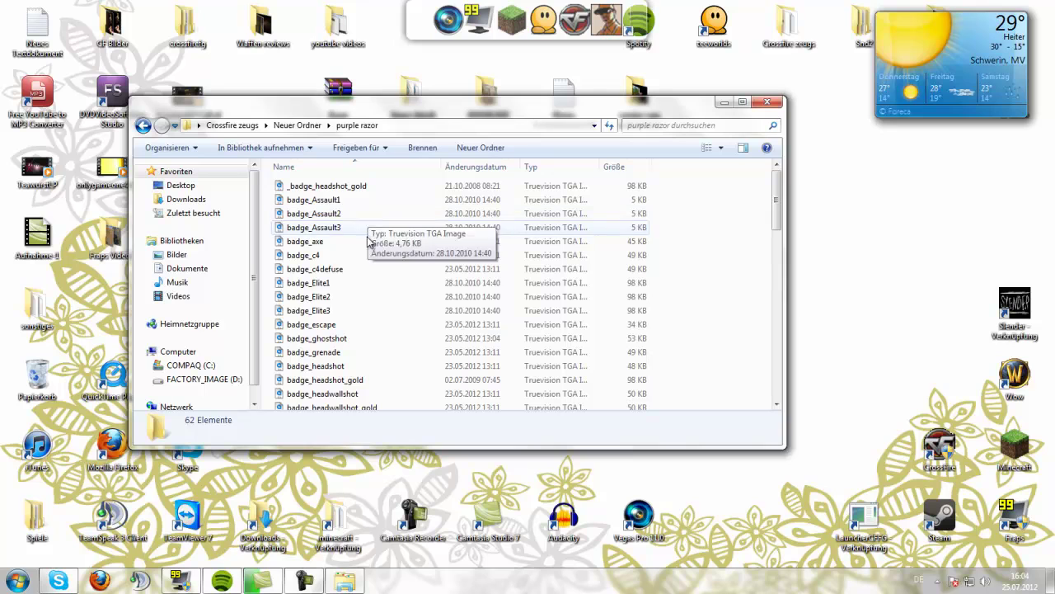
Step: Check the properties of the badge_Elite2 file for its file type and associated program, and close them
left_click(291, 298)
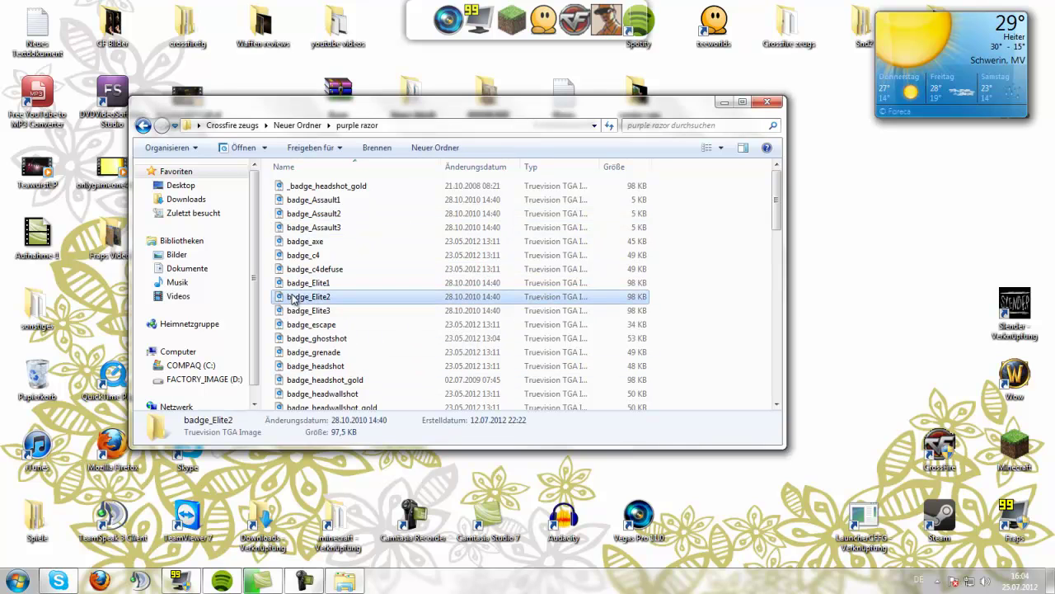
right_click(302, 295)
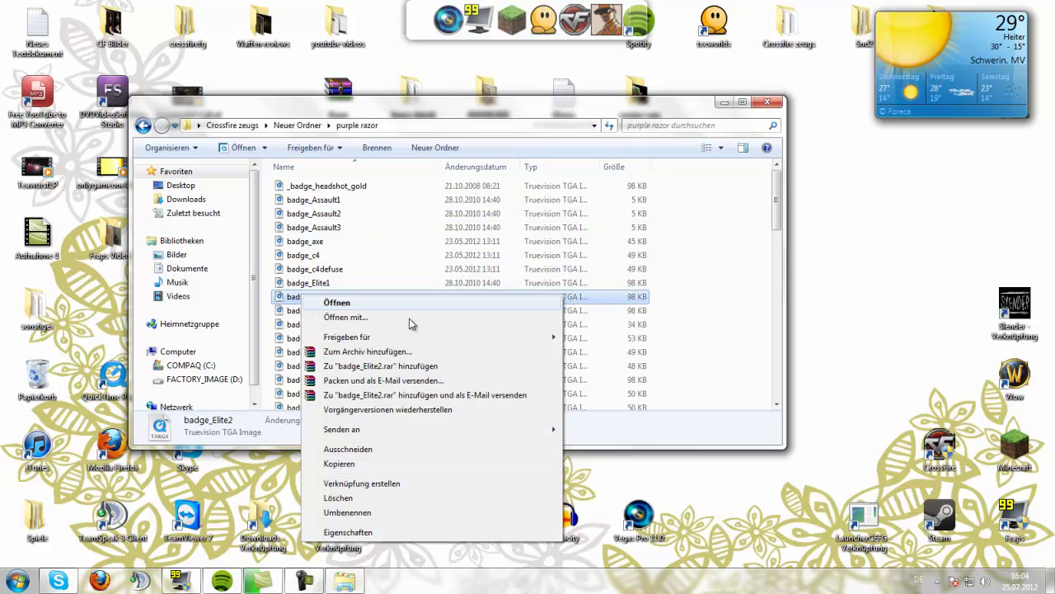
left_click(347, 532)
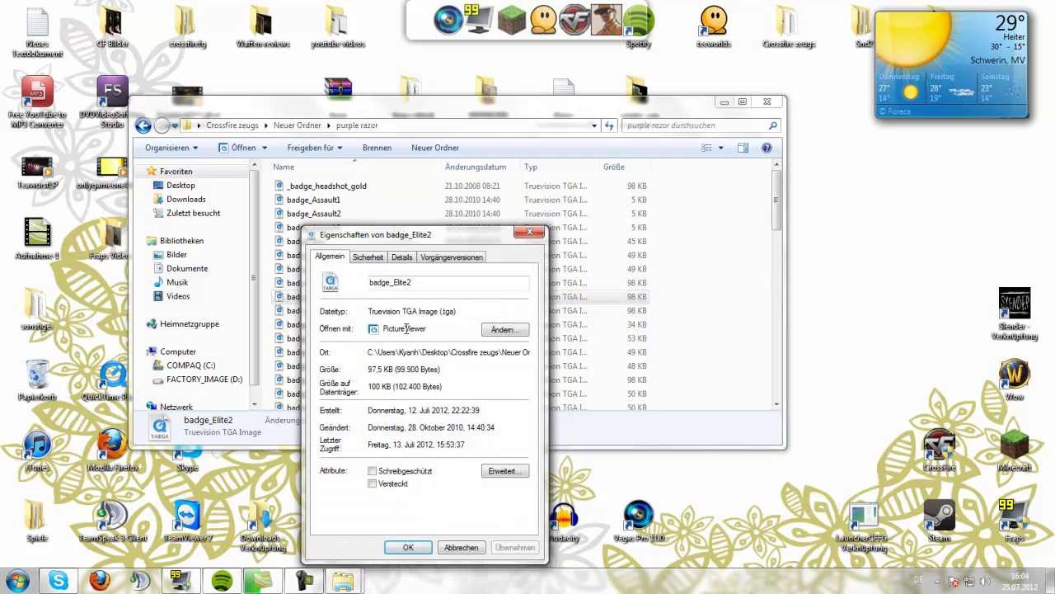
left_click(534, 234)
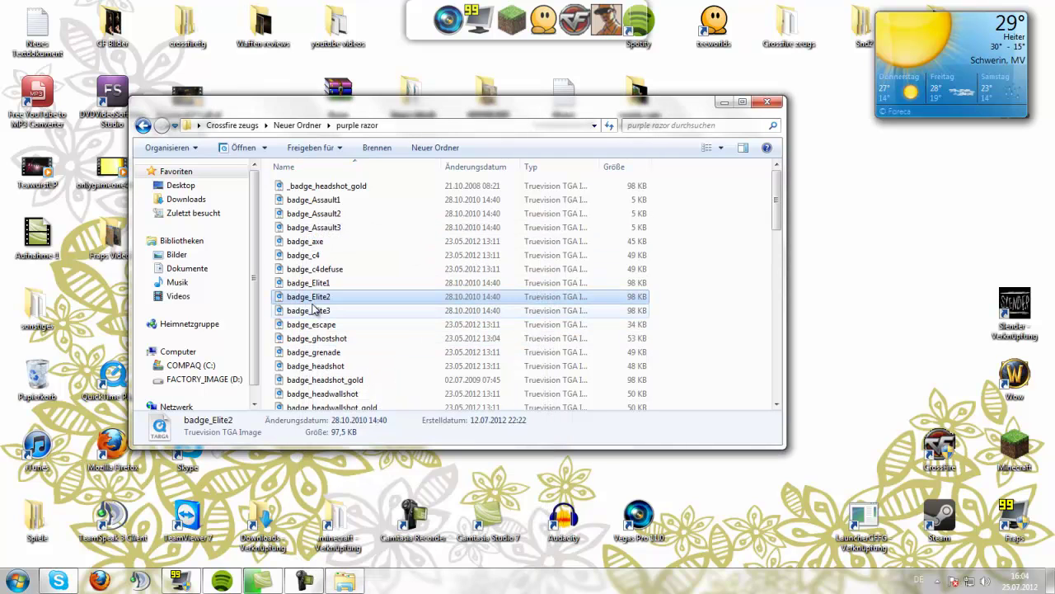
Step: View the badge_headshot image in PictureViewer, postponing the QuickTime Pro offer, and close the image
scroll(341, 248, "down", 4)
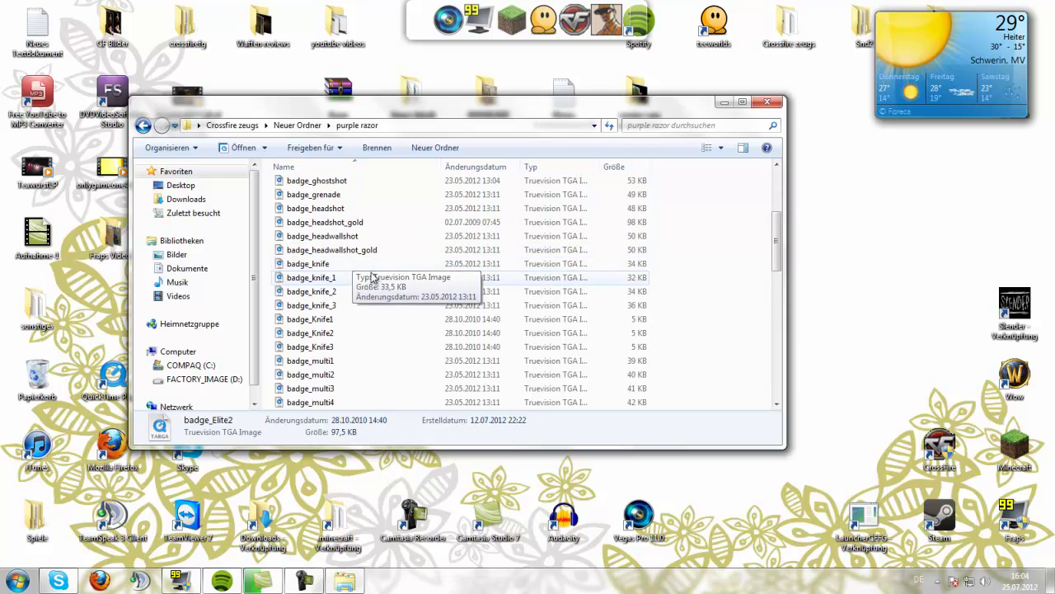
left_click(336, 211)
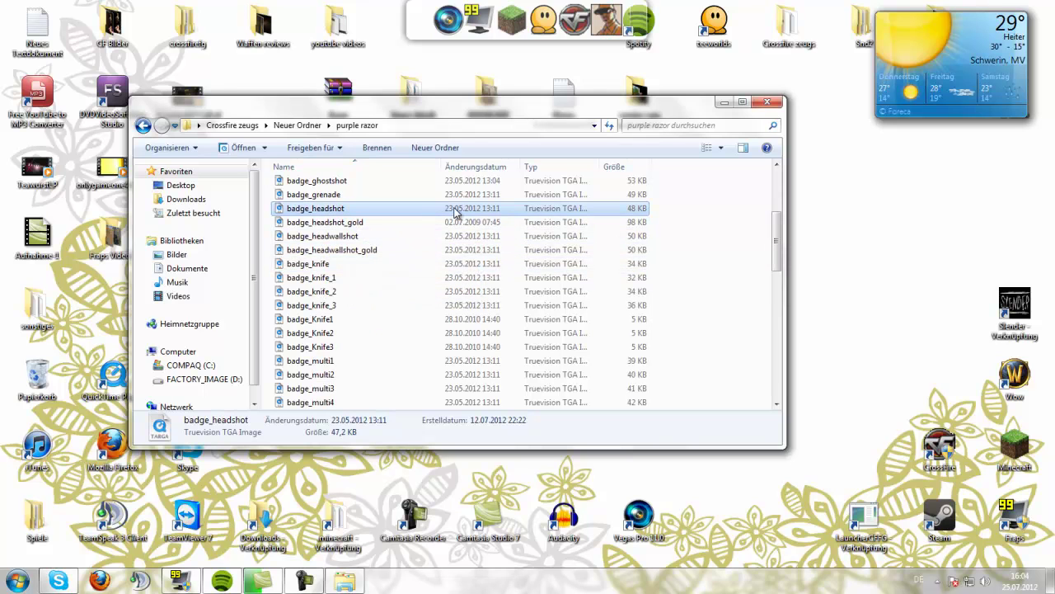
double_click(341, 209)
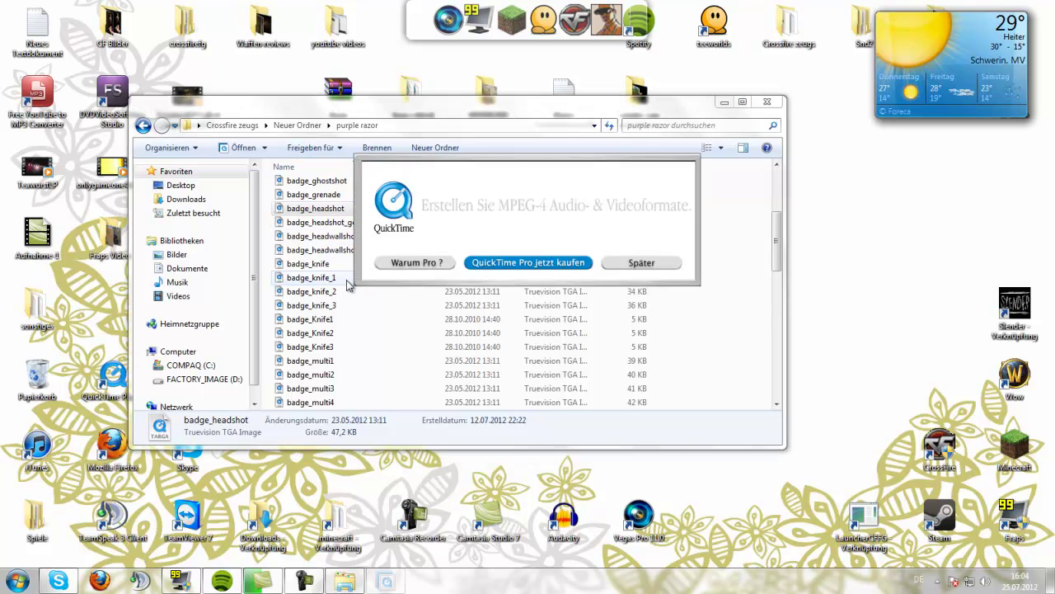
left_click(642, 263)
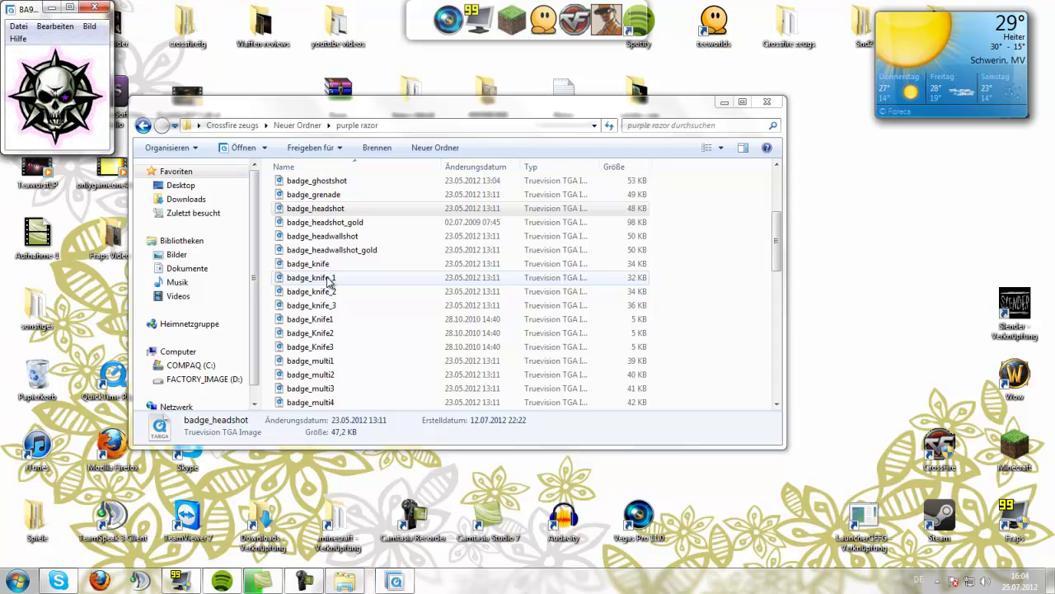
left_click(103, 7)
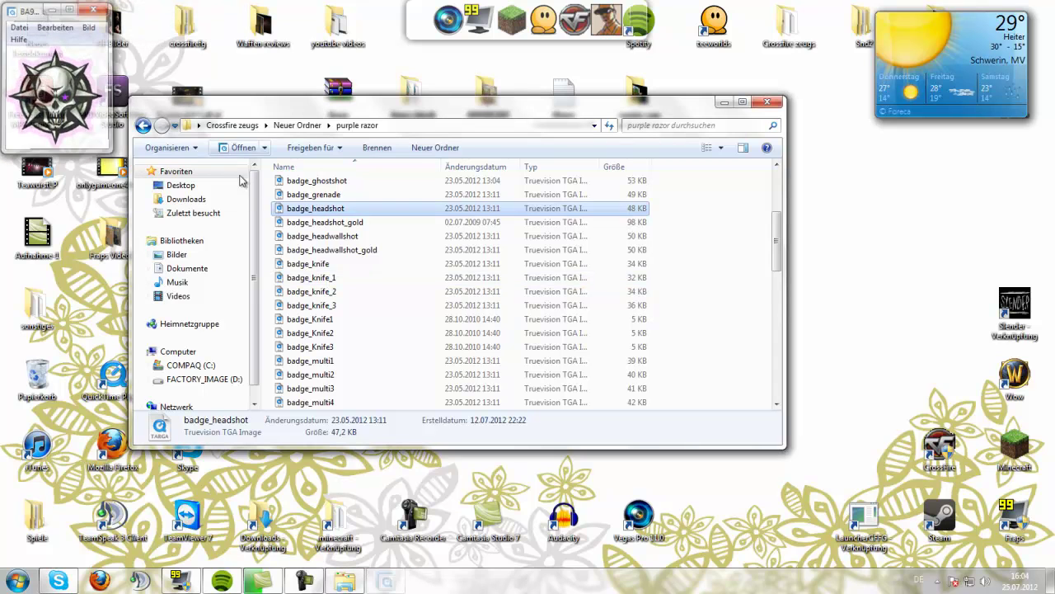
Step: Open the badge_multi1, badge_multi2 and badge_multi3 images in PictureViewer
scroll(346, 272, "down", 3)
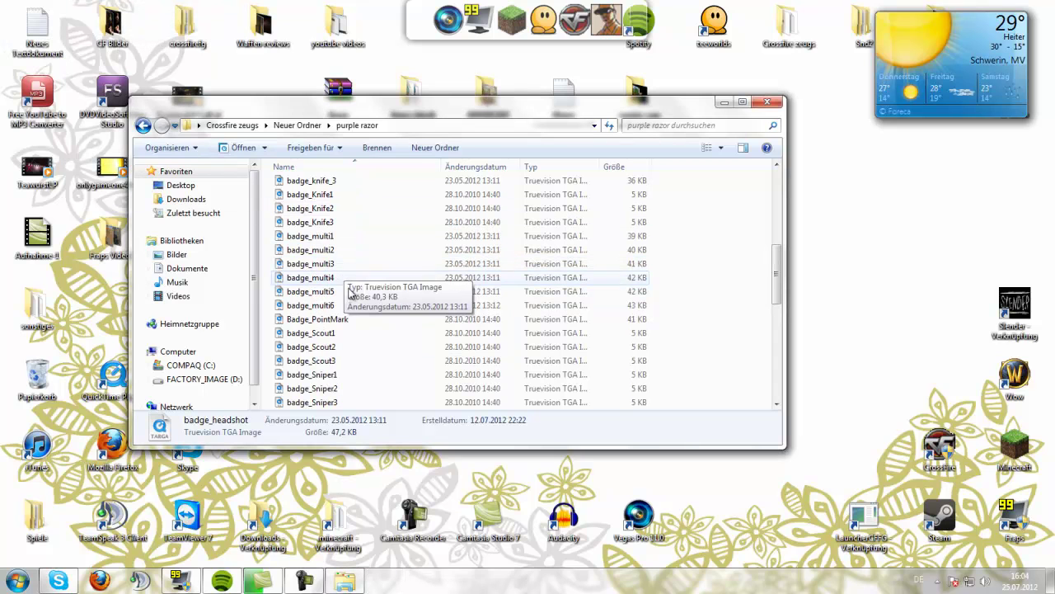
double_click(322, 236)
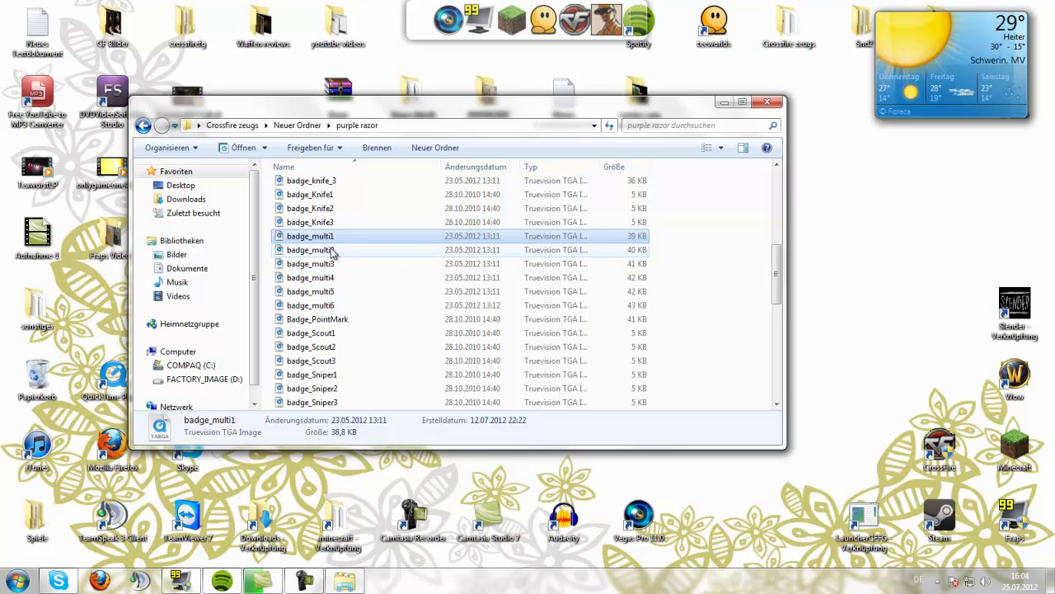
left_click(325, 253)
left_click(338, 264)
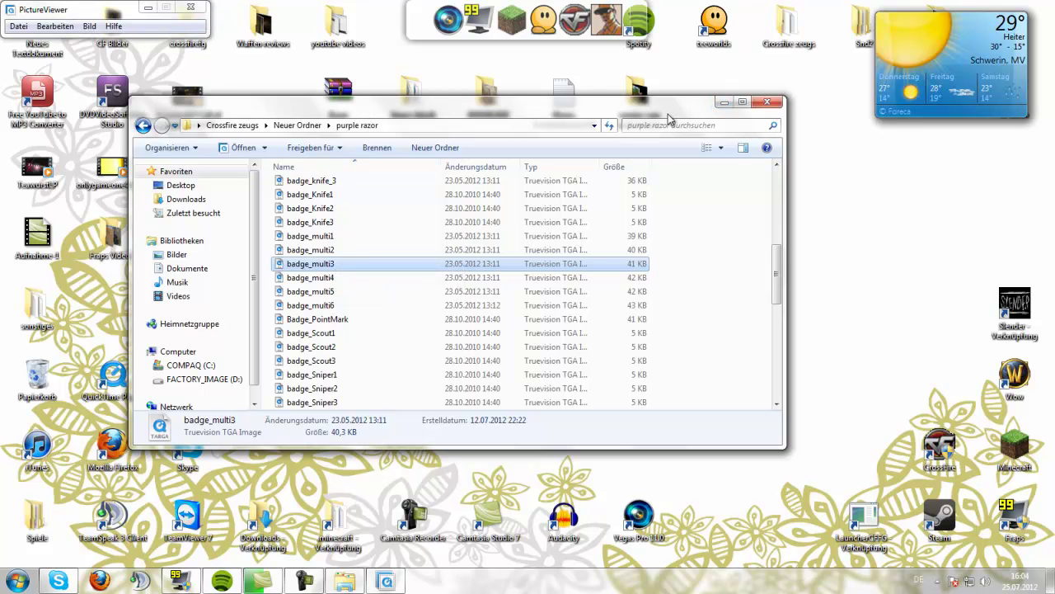
Step: Move the folder window aside and spread out the three badge image windows to compare them
left_click_drag(668, 114, 791, 111)
left_click_drag(27, 13, 283, 96)
left_click_drag(57, 46, 416, 112)
left_click_drag(285, 94, 225, 90)
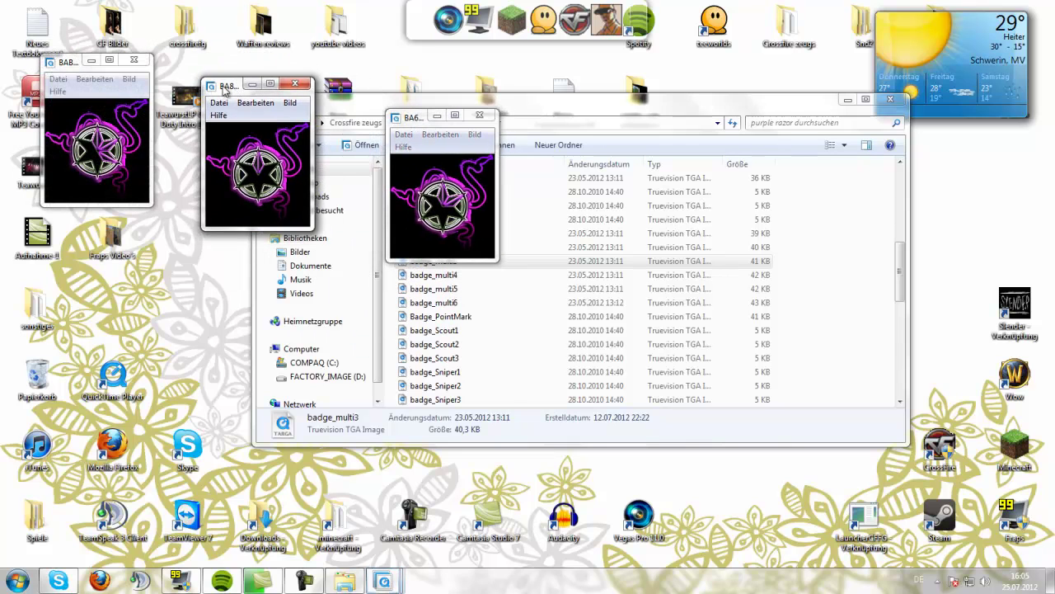
left_click_drag(66, 65, 554, 151)
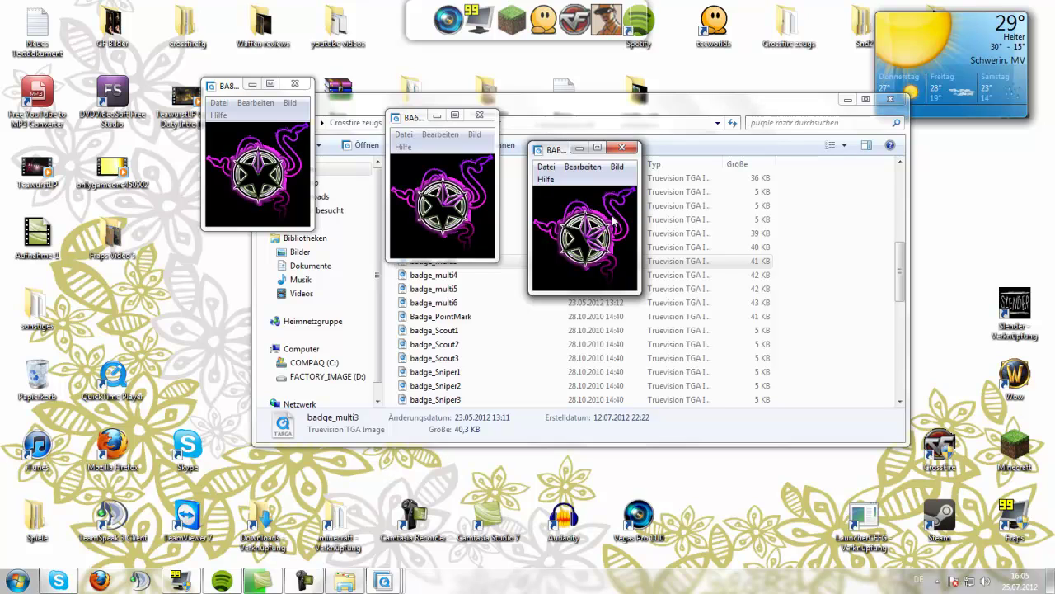
Step: Close the three badge image windows and move the purple razor folder window back over the desktop
left_click(624, 148)
left_click(478, 114)
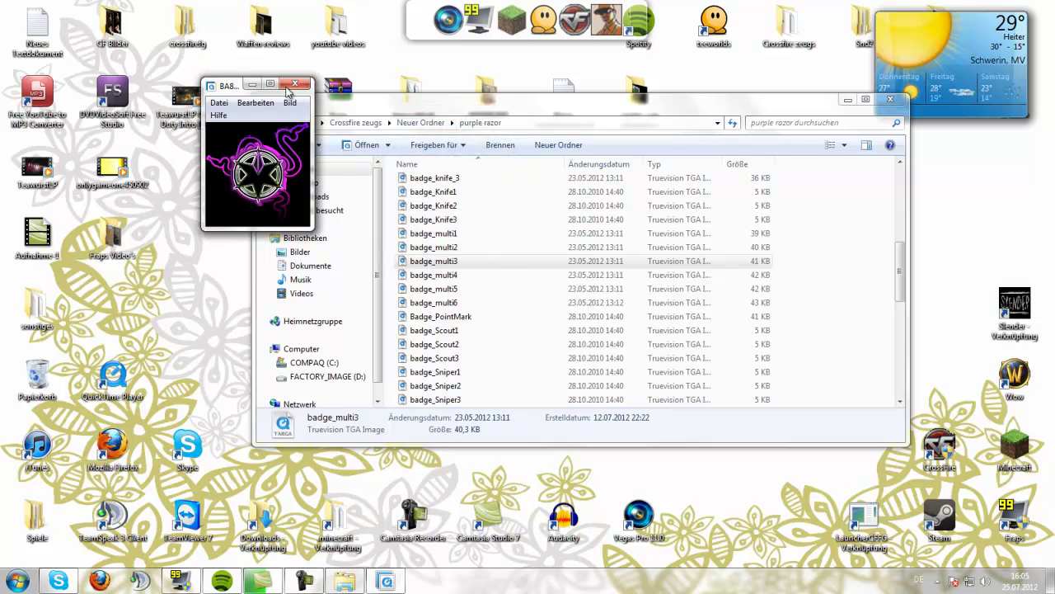
left_click(294, 83)
left_click_drag(696, 106, 548, 94)
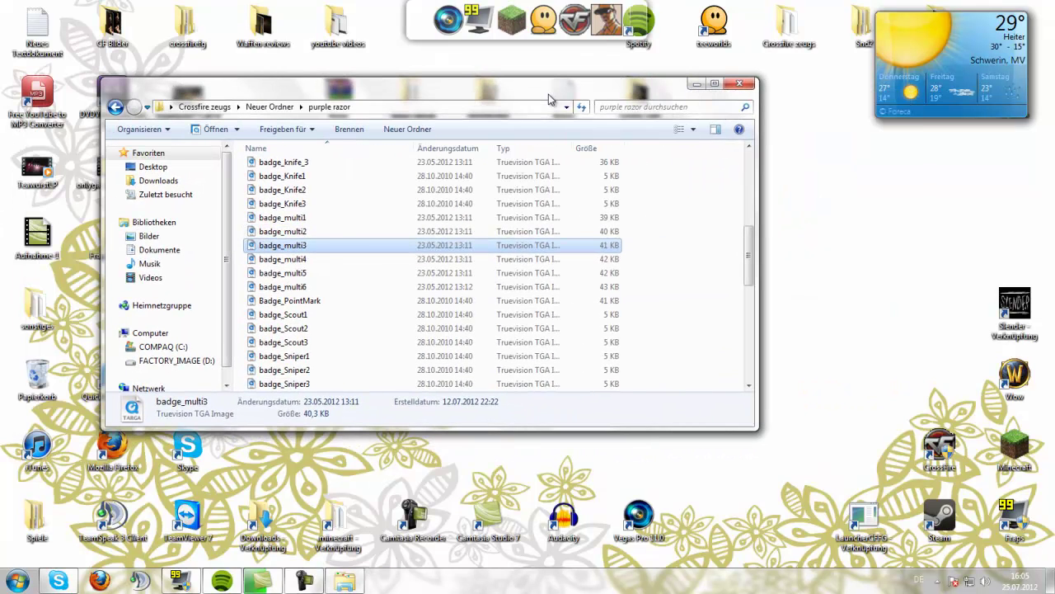
Step: Open the choice of default program for _badge_headshot_gold from its file properties
scroll(492, 175, "up", 7)
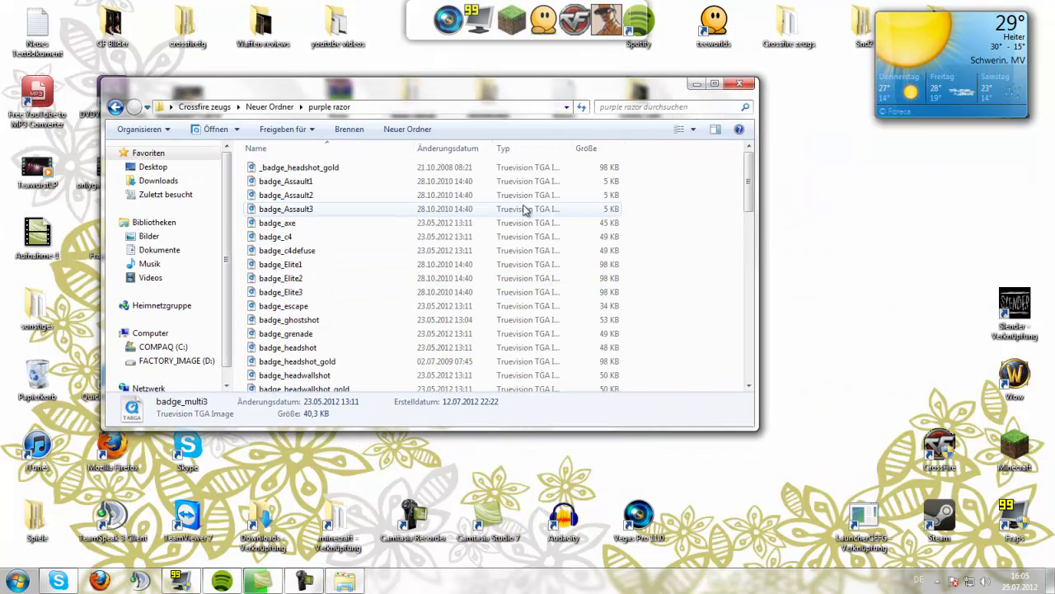
right_click(413, 167)
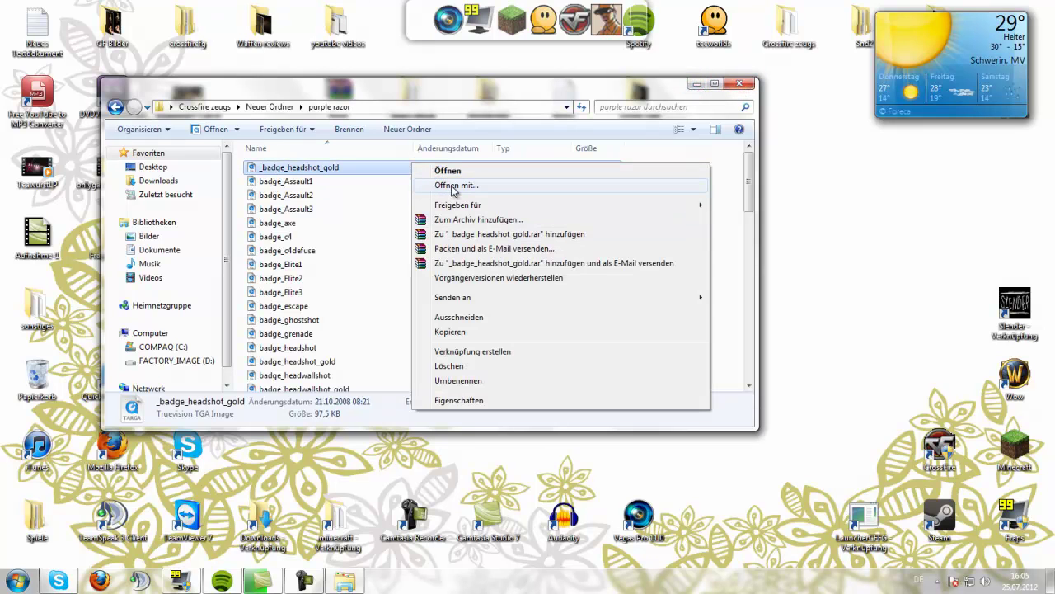
left_click(457, 400)
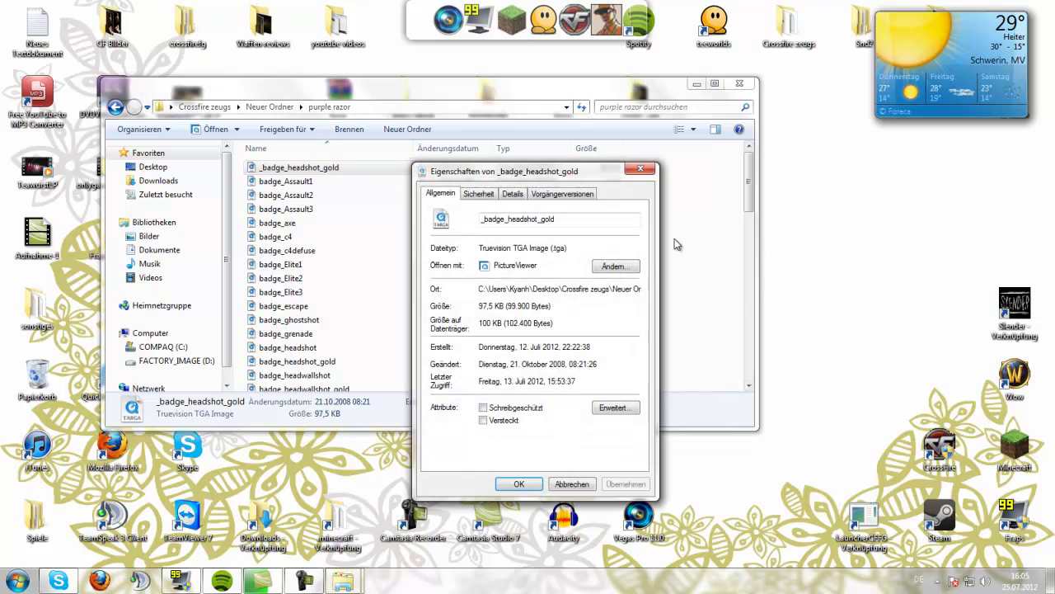
left_click(606, 267)
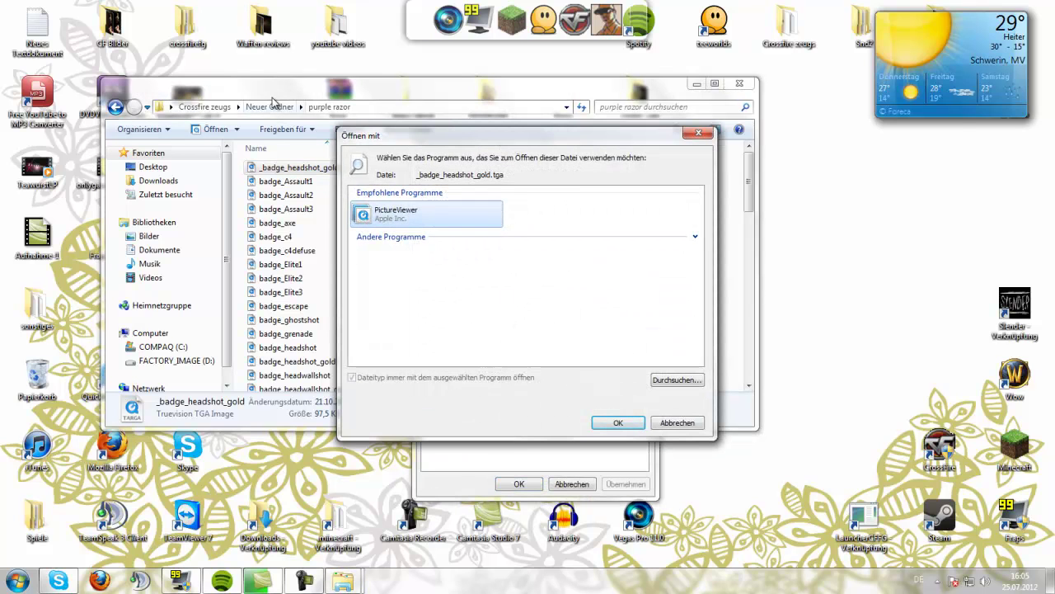
Step: Minimize the purple razor folder window, cancel the program choice, and close the _badge_headshot_gold properties
left_click_drag(272, 99, 472, 104)
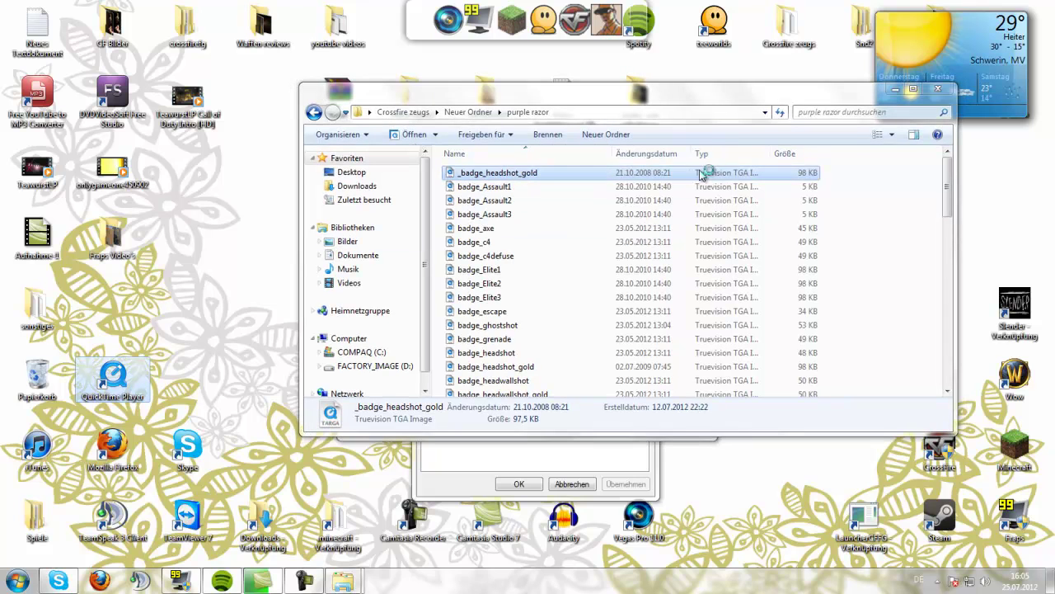
left_click(897, 89)
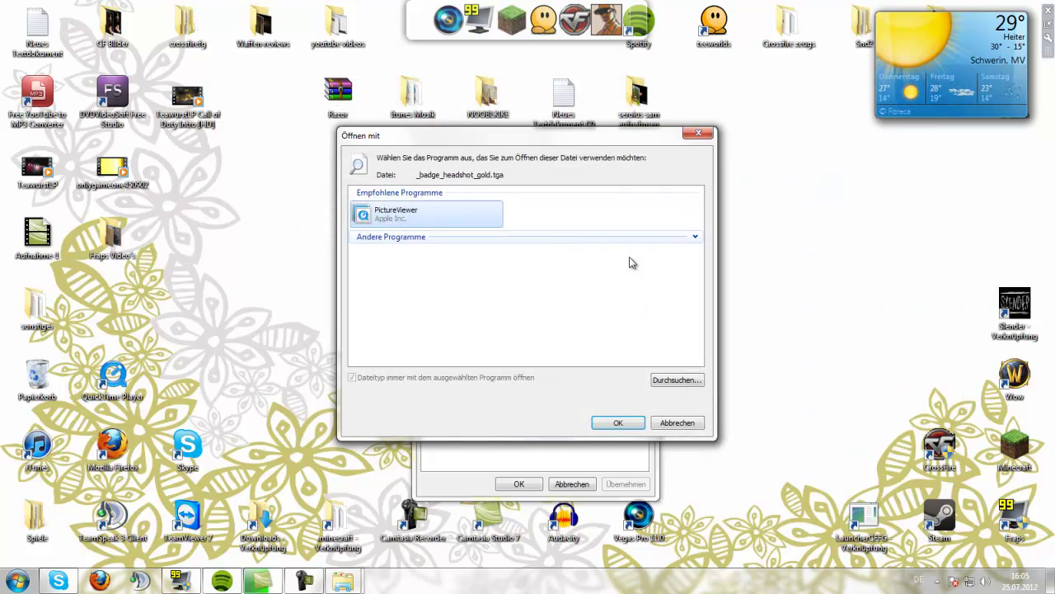
left_click(692, 422)
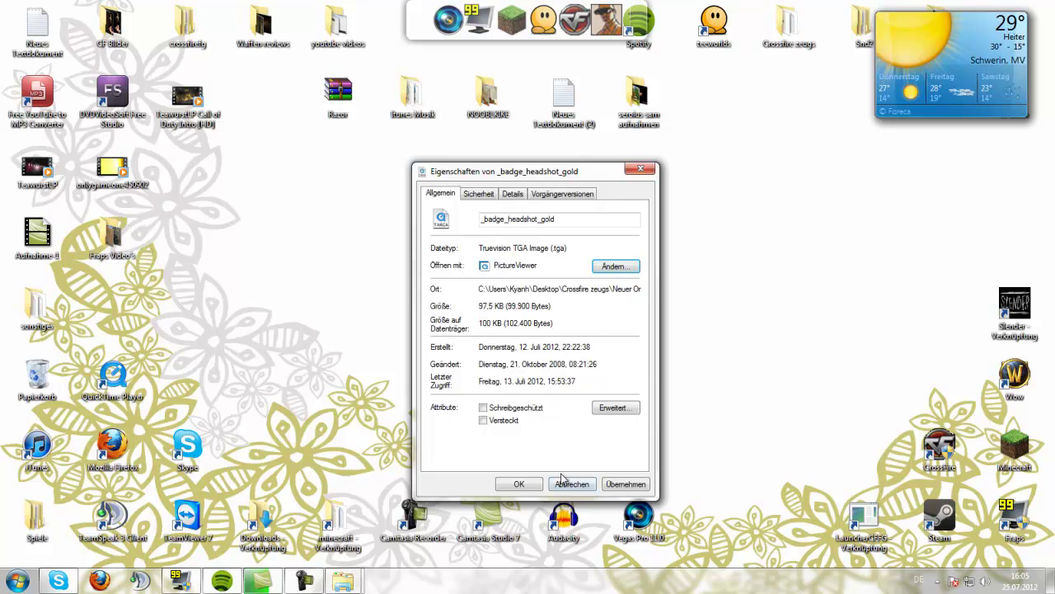
left_click(625, 484)
left_click(570, 484)
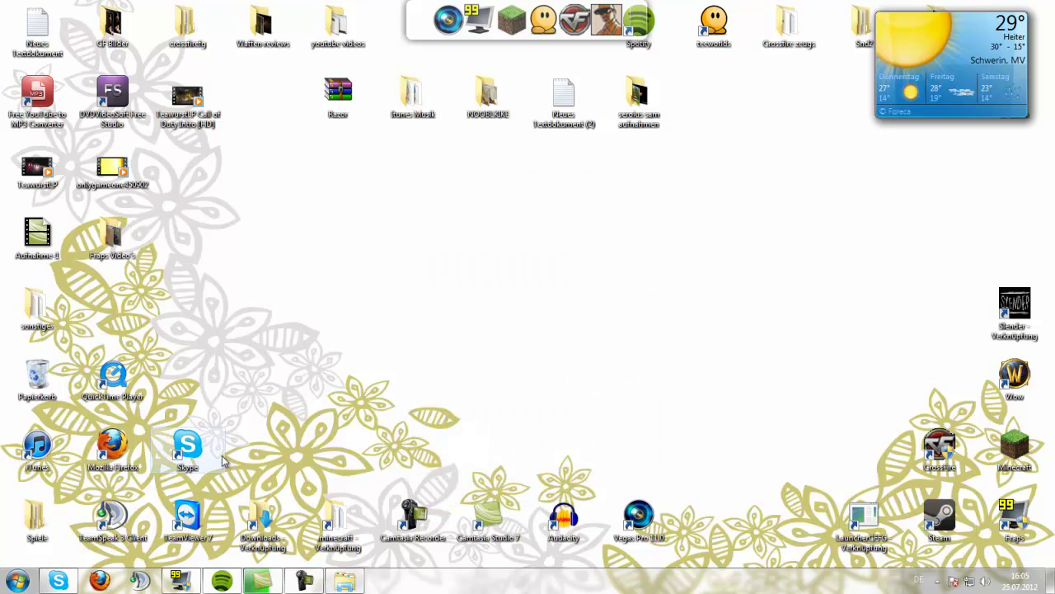
left_click(98, 580)
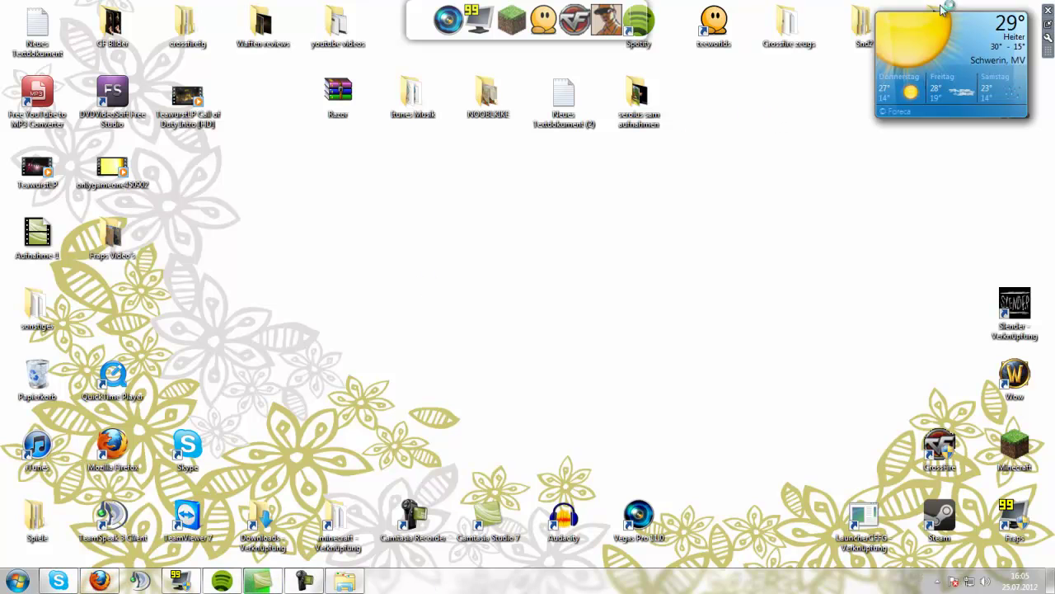
key("alt+F4")
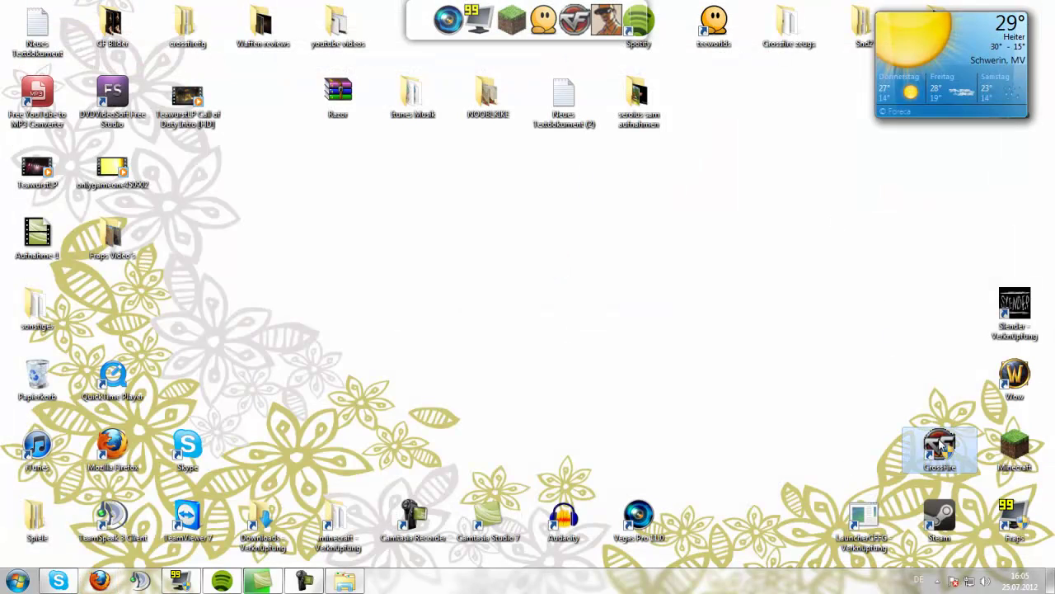
Step: Open the file location of the CrossFire desktop shortcut
right_click(940, 446)
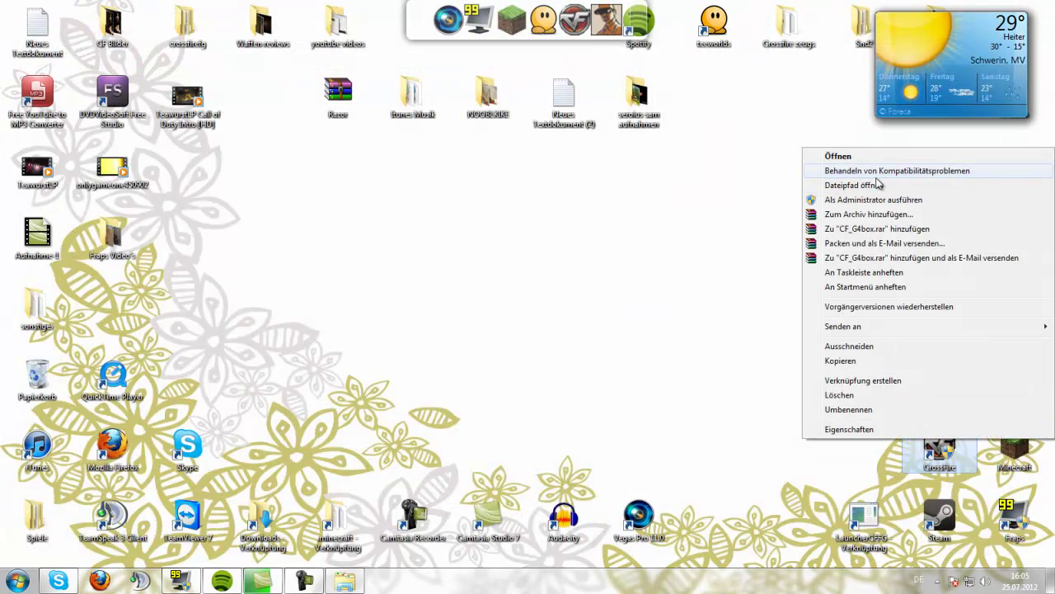
left_click(940, 457)
right_click(940, 456)
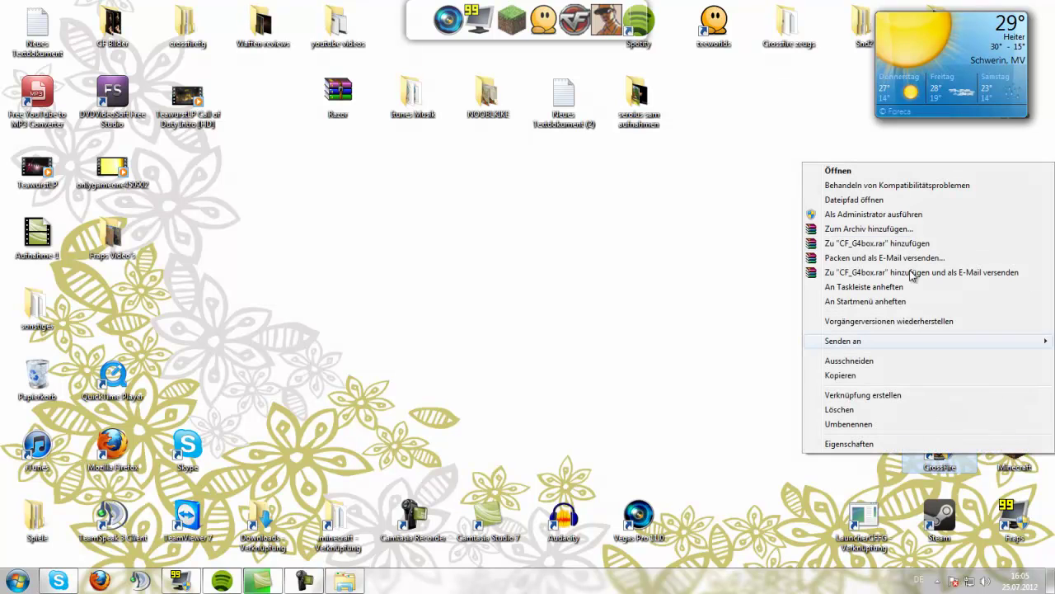
left_click(875, 206)
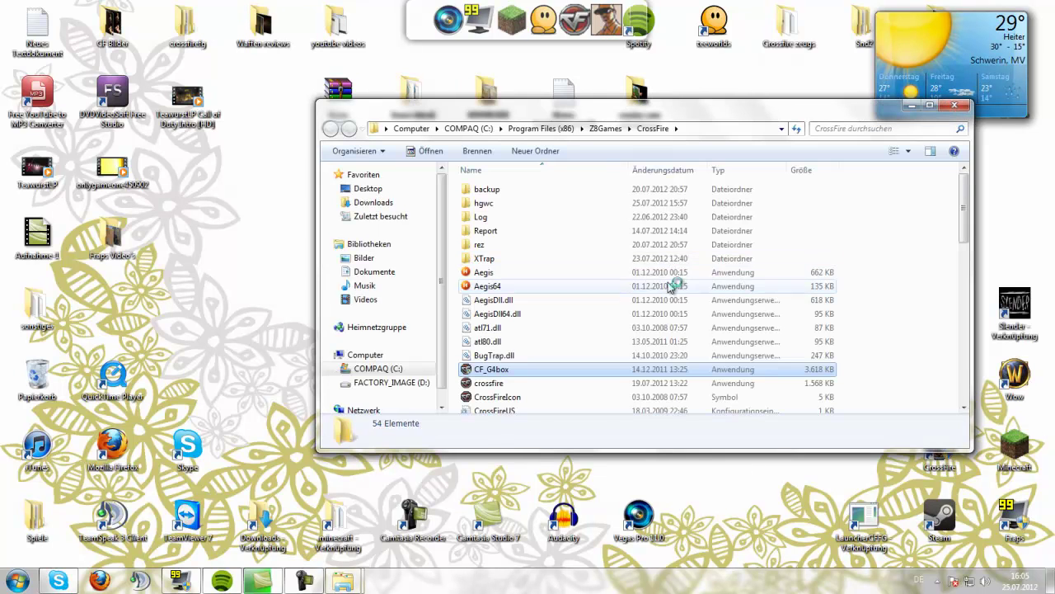
Step: Browse from the CrossFire folder through rez and UI into the Mark folder, and close its window
double_click(529, 245)
double_click(490, 274)
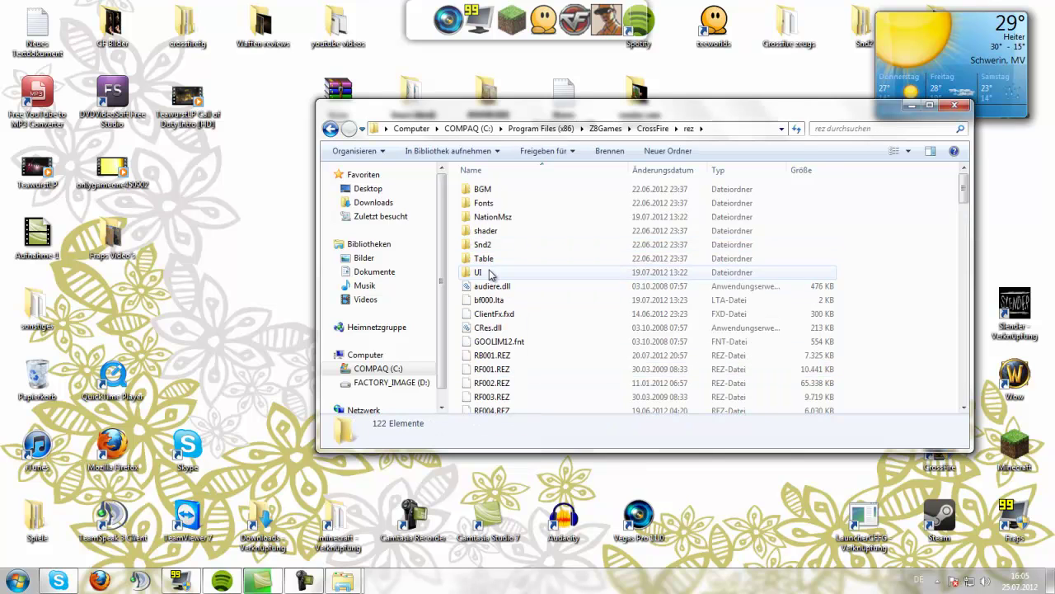
left_click(503, 303)
double_click(502, 303)
left_click_drag(623, 117, 507, 148)
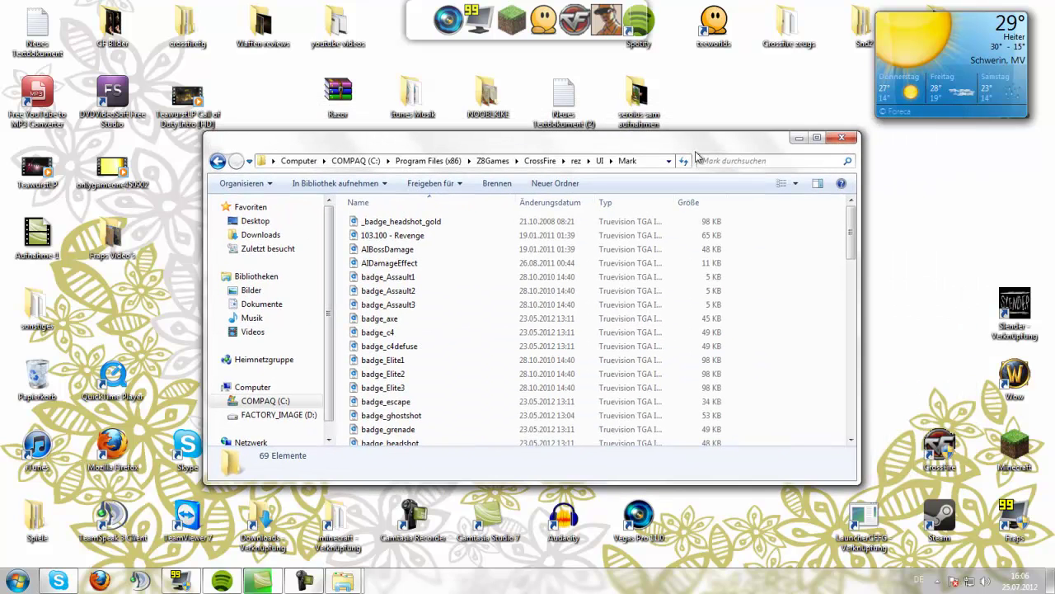
left_click(841, 139)
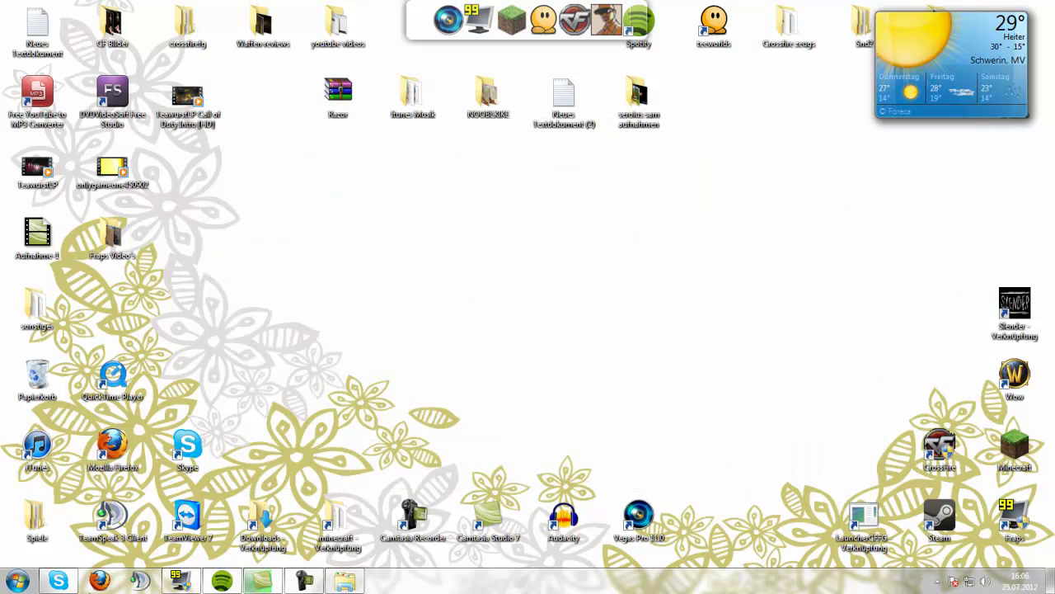
Step: Open Computer and go to the Program Files (x86) folder on drive COMPAQ (C:)
left_click(17, 581)
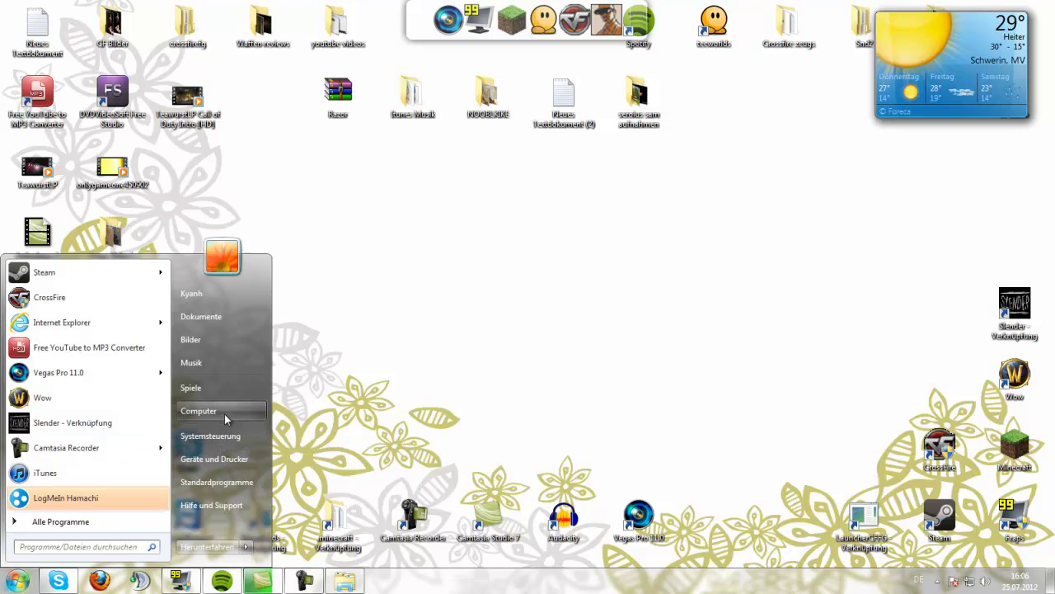
left_click(198, 410)
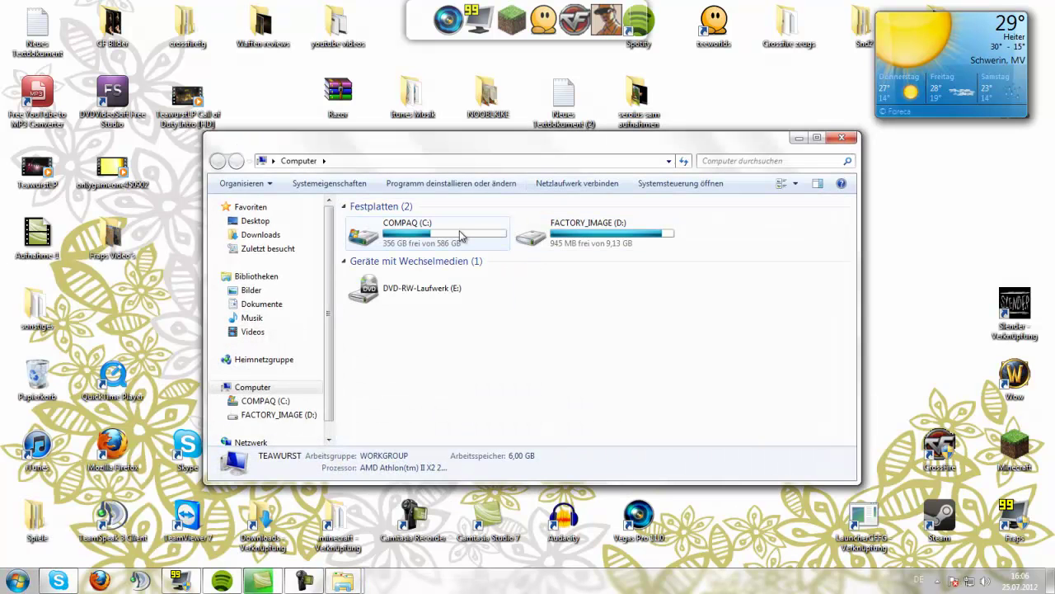
double_click(460, 234)
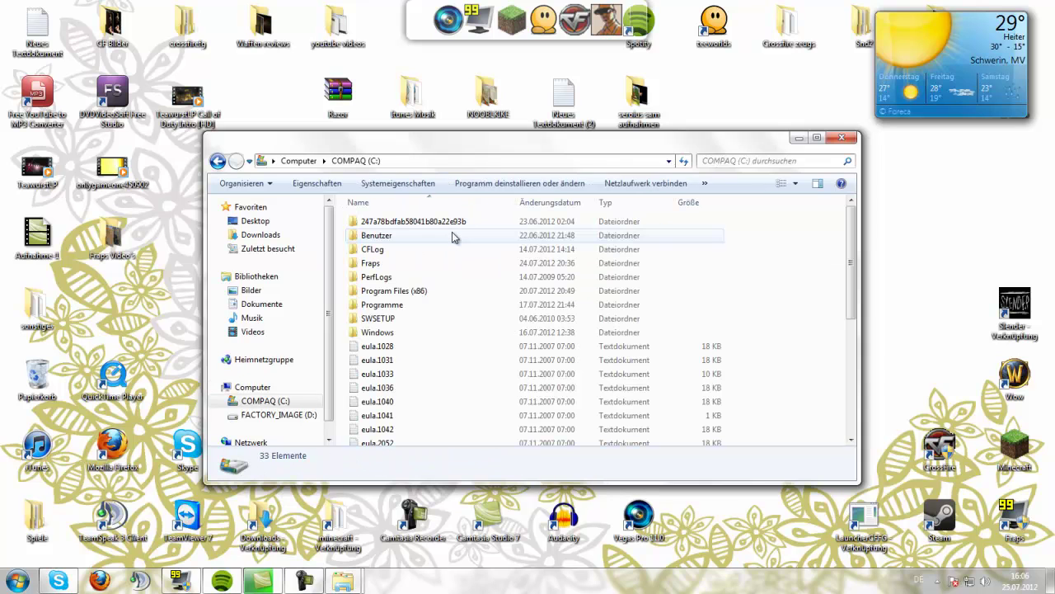
double_click(428, 291)
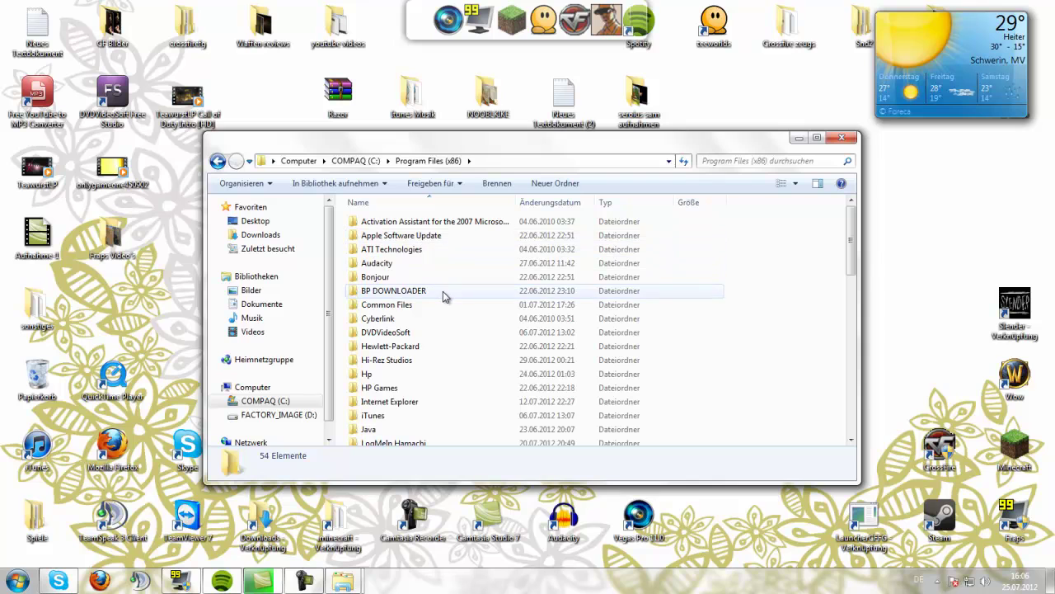
Step: Open the Mark folder under Z8Games, CrossFire, rez and UI
scroll(443, 291, "down", 12)
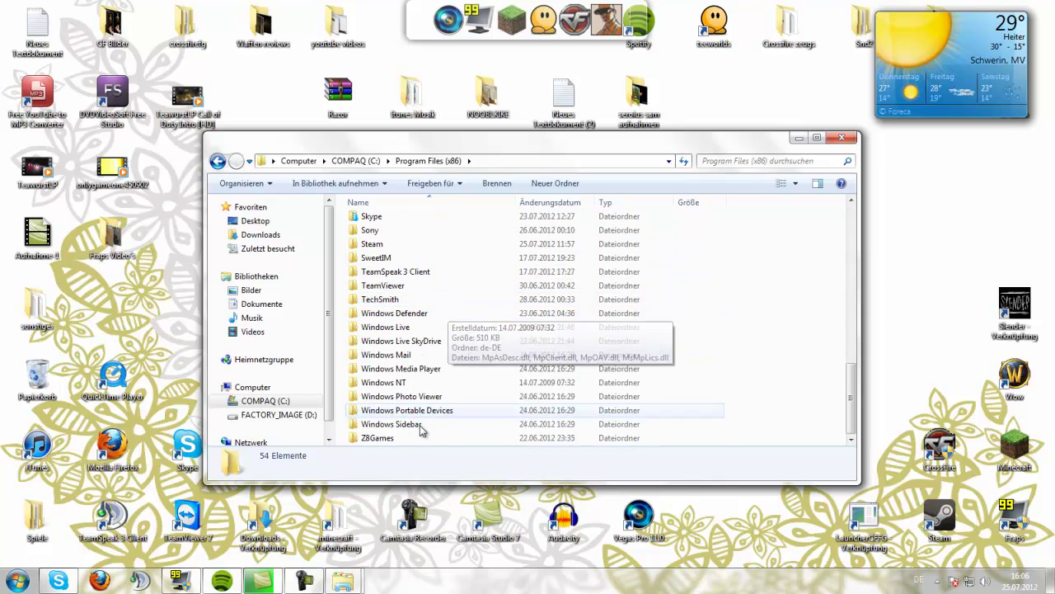
double_click(378, 438)
double_click(368, 222)
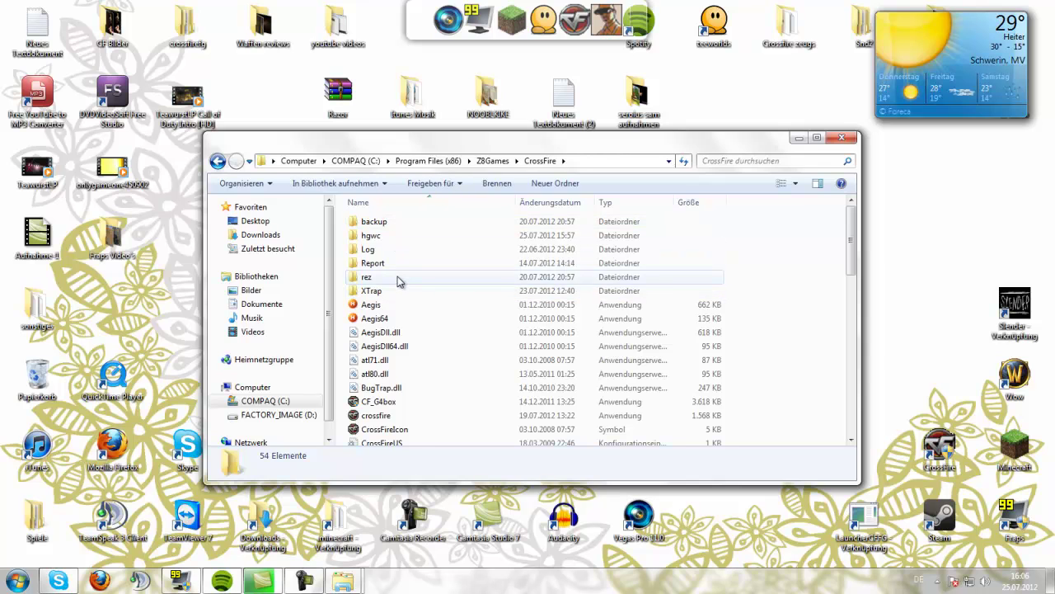
double_click(397, 279)
double_click(396, 304)
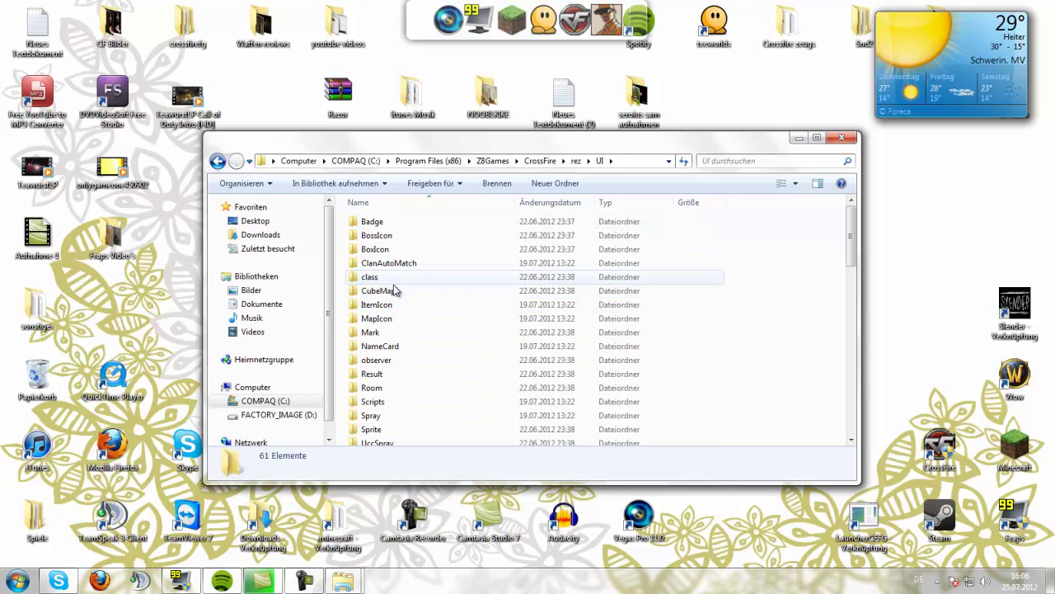
double_click(393, 332)
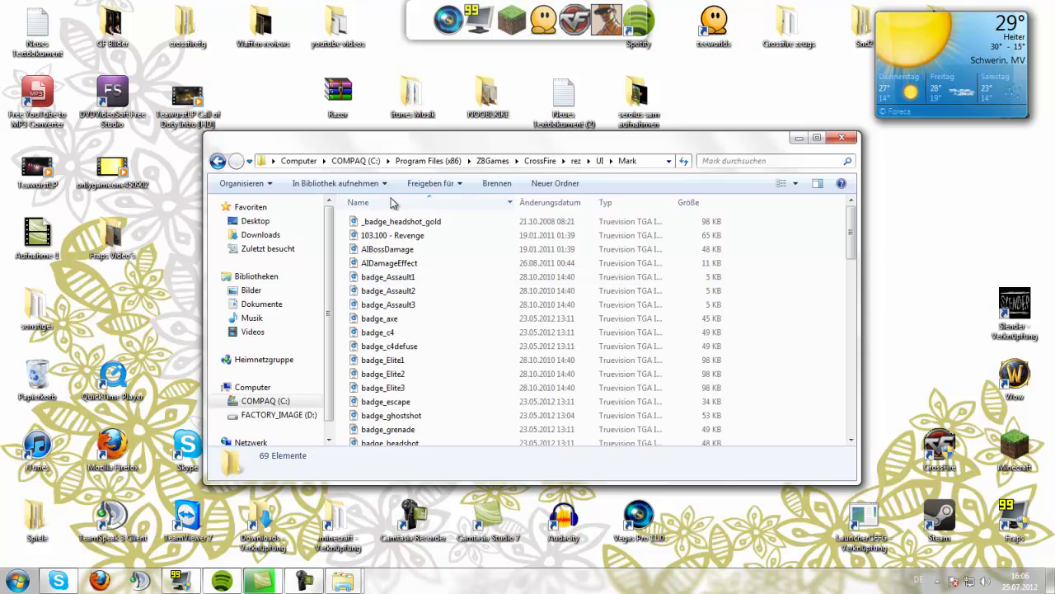
Step: Open the Crossfire zeugs folder from the desktop and arrange its window side by side with the Mark folder window
left_click_drag(428, 149, 532, 200)
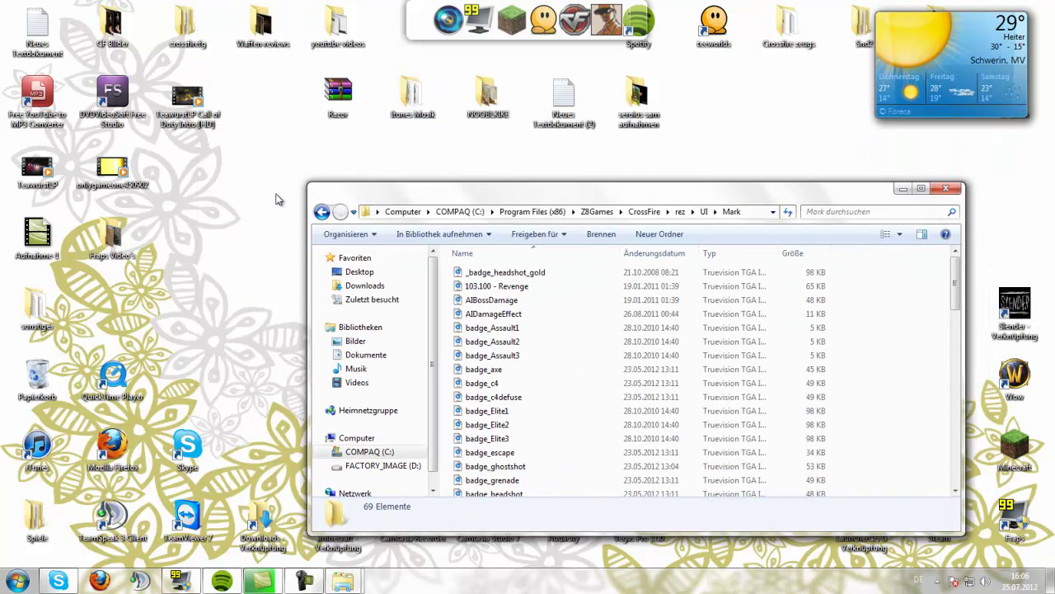
left_click(303, 151)
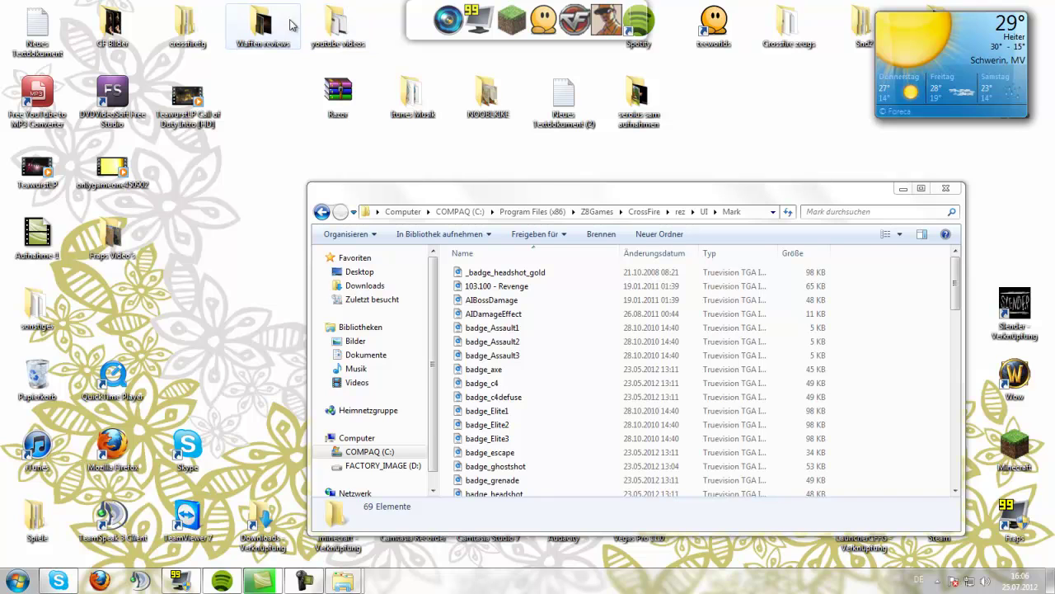
double_click(786, 23)
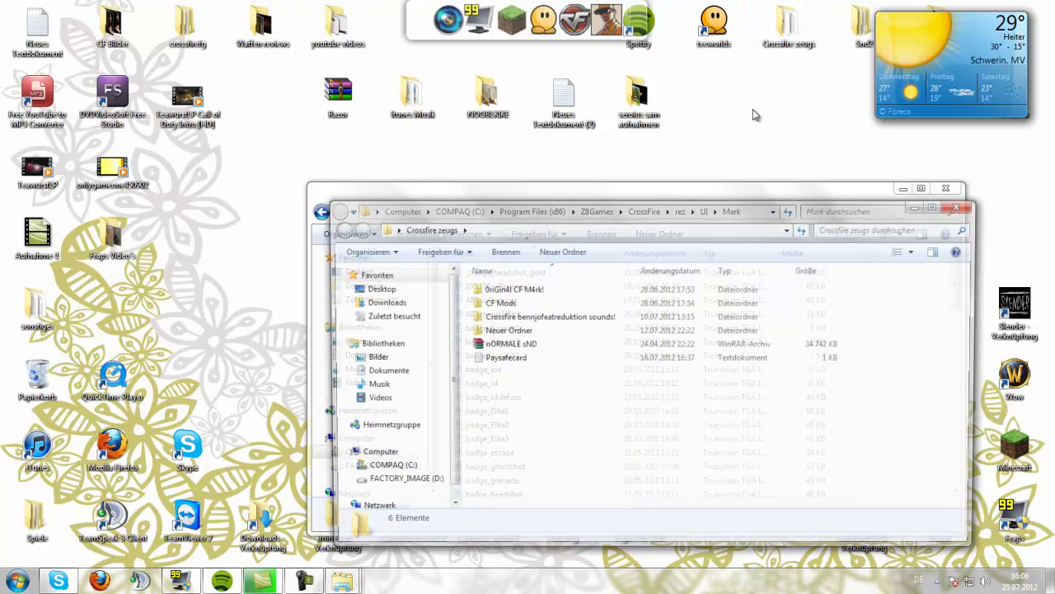
left_click_drag(636, 206, 261, 356)
left_click_drag(480, 194, 479, 188)
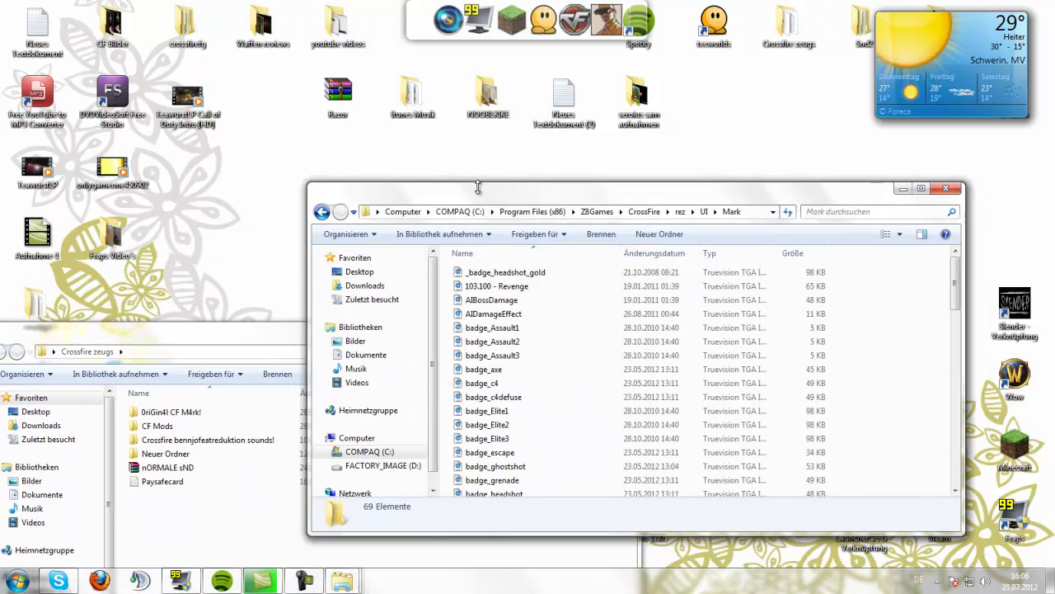
left_click_drag(580, 190, 798, 5)
left_click_drag(815, 86, 1054, 83)
left_click_drag(422, 328, 1, 240)
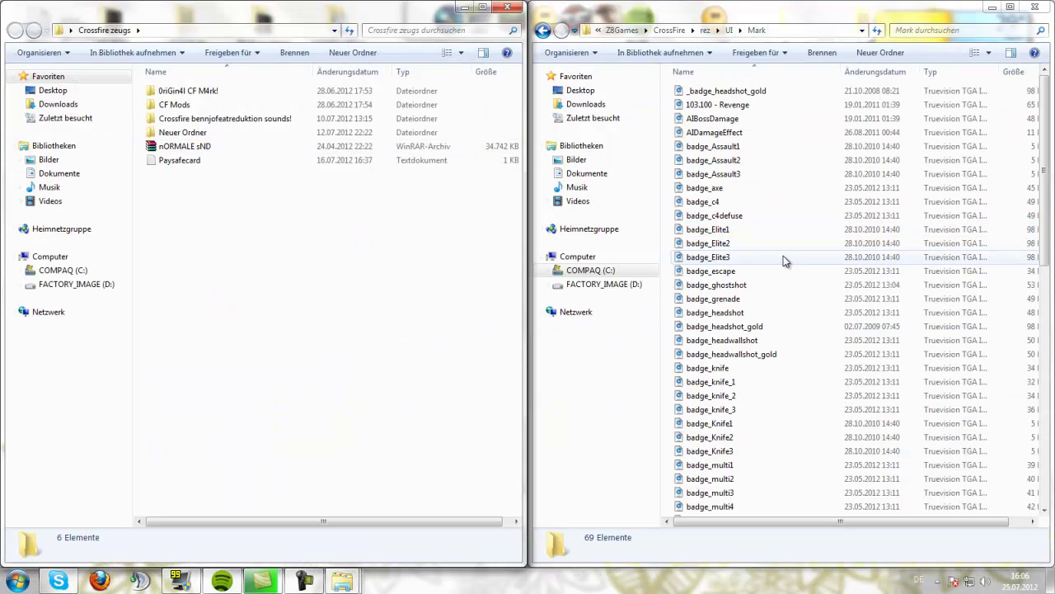
Step: Open the purple razor folder inside Neuer Ordner and copy all of its files
double_click(186, 133)
double_click(202, 118)
left_click_drag(140, 89, 442, 592)
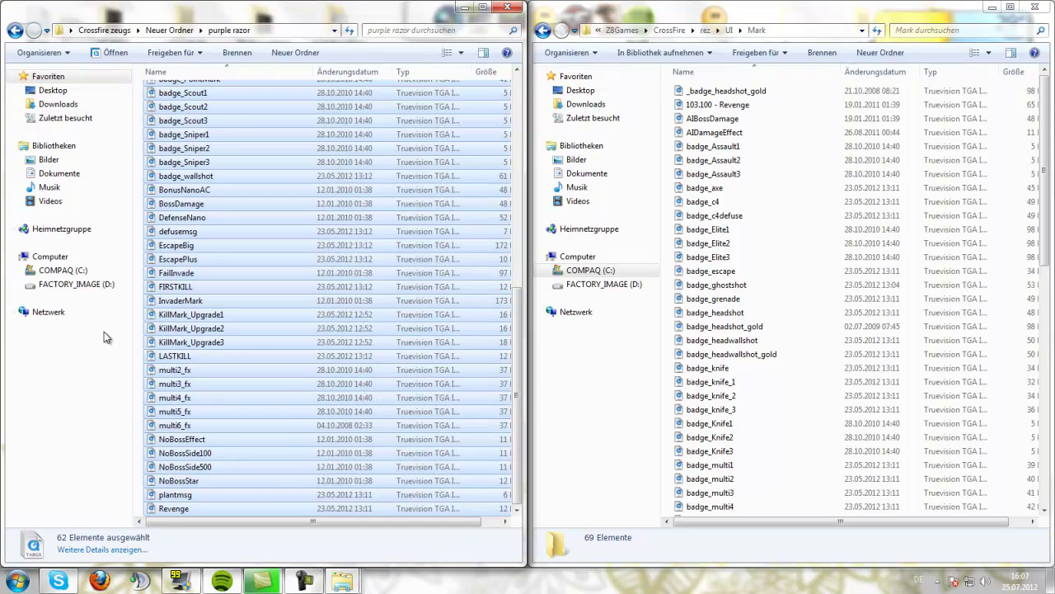
left_click(138, 404)
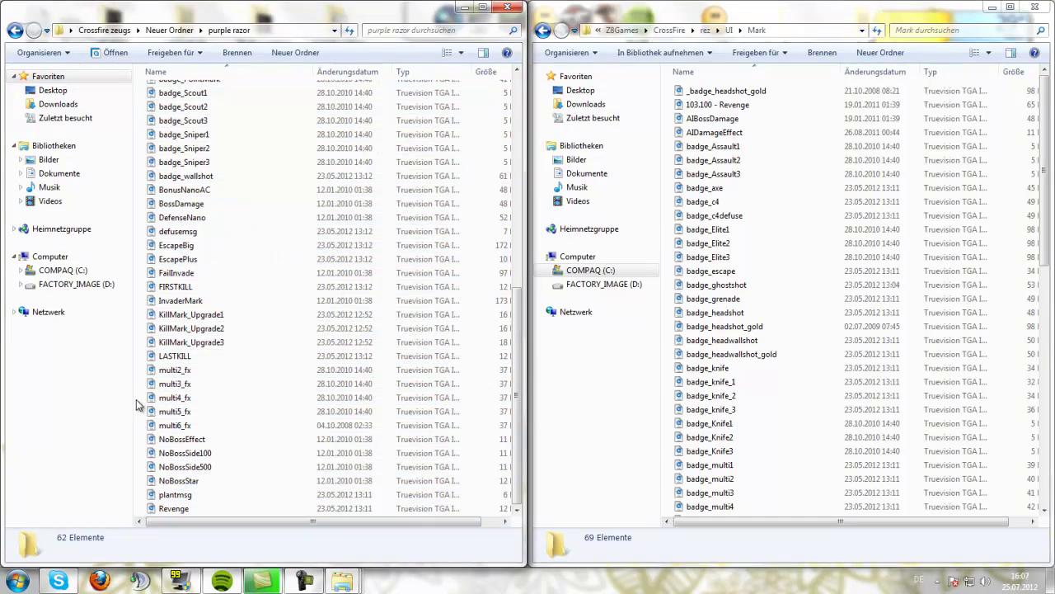
key("ctrl+a")
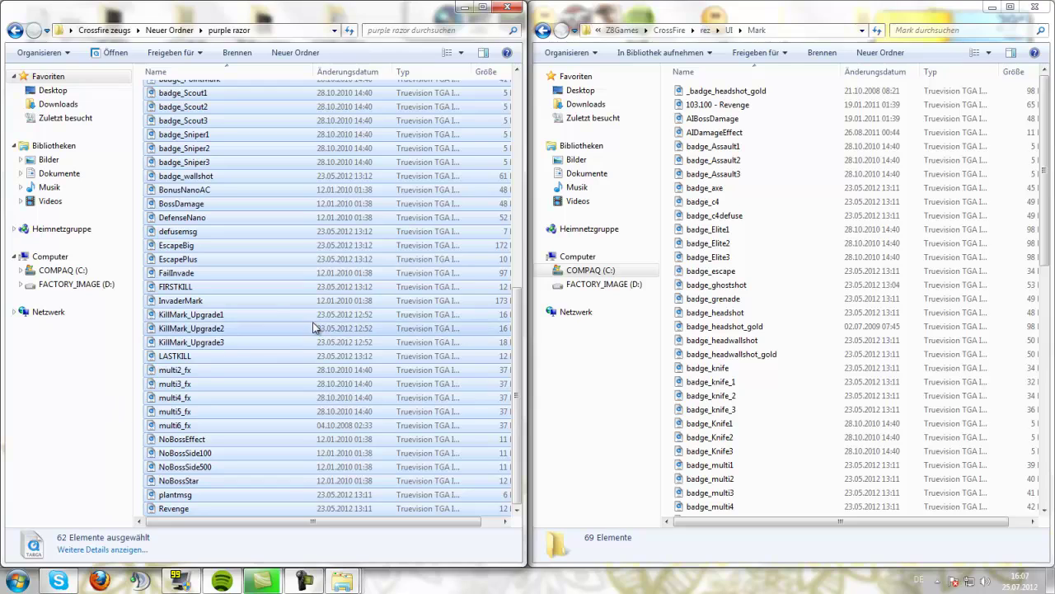
right_click(273, 290)
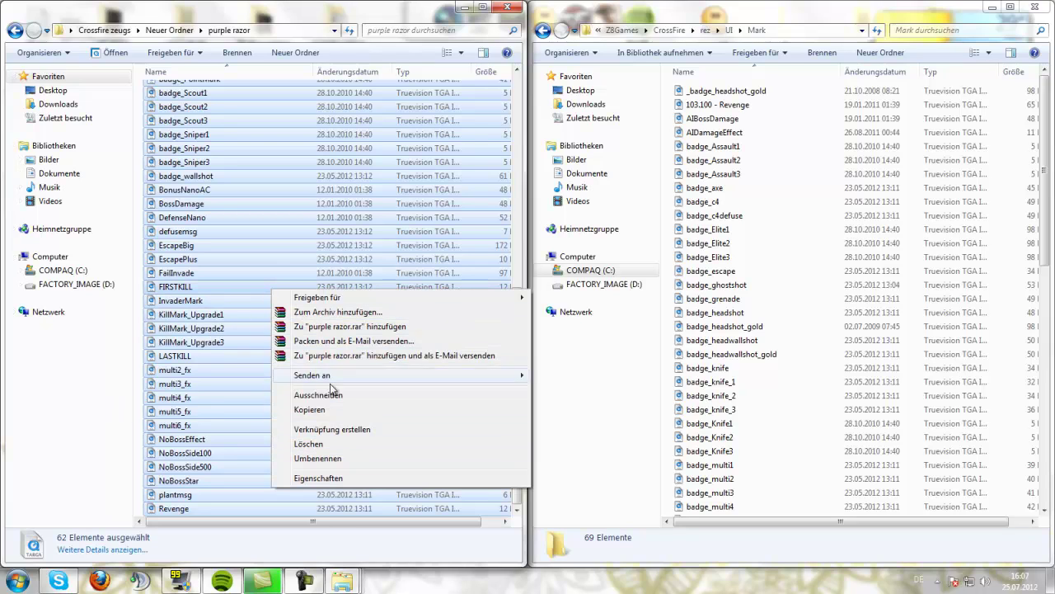
left_click(310, 409)
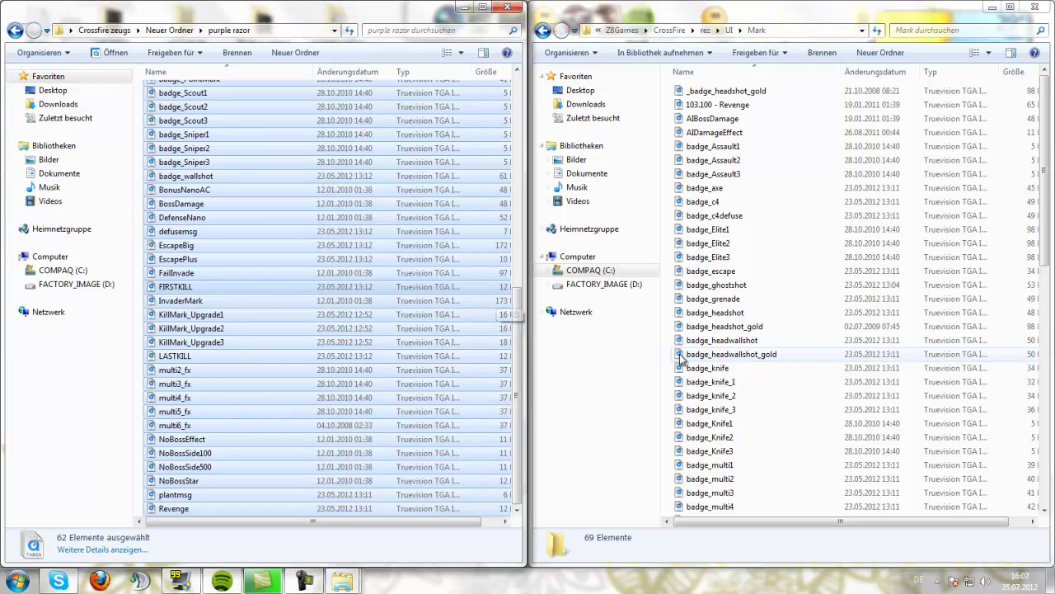
Step: Paste the copied files into the Mark folder, replacing all files of the same name, and close the purple razor window
left_click_drag(813, 524, 899, 531)
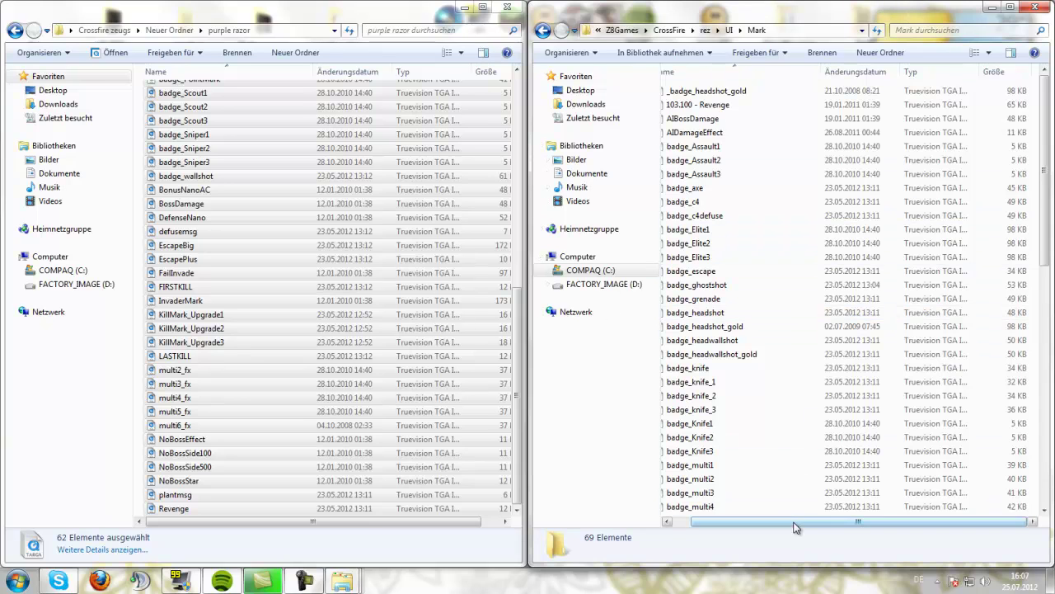
left_click_drag(805, 527, 719, 546)
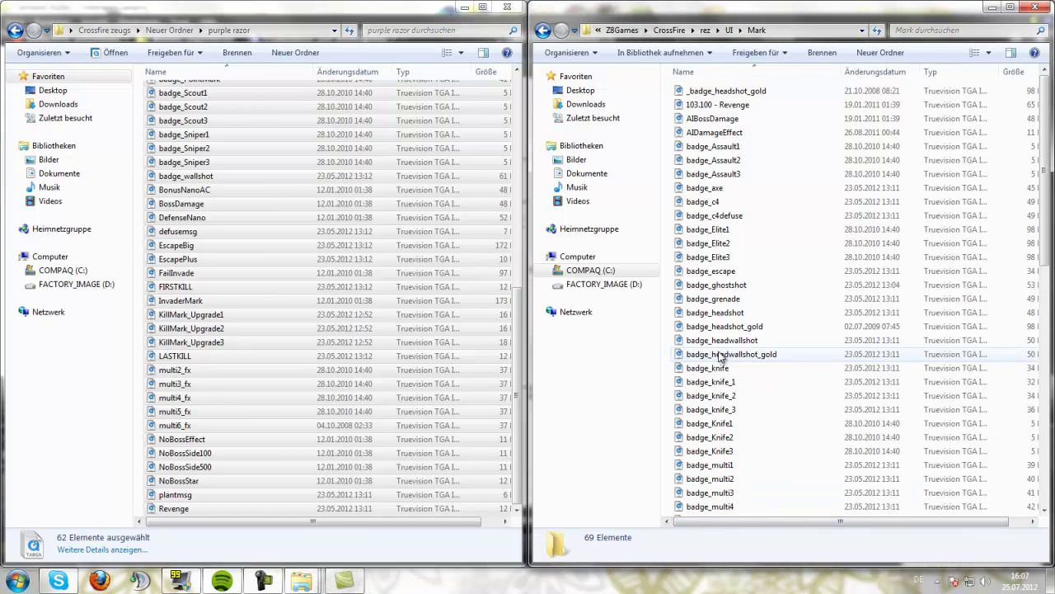
key("ctrl+v")
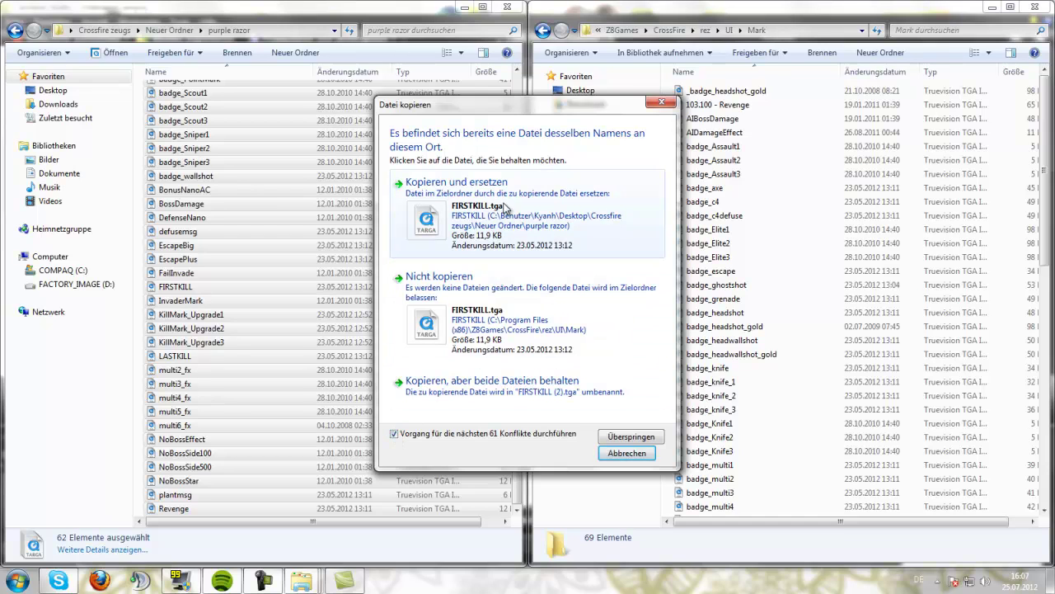
left_click(525, 201)
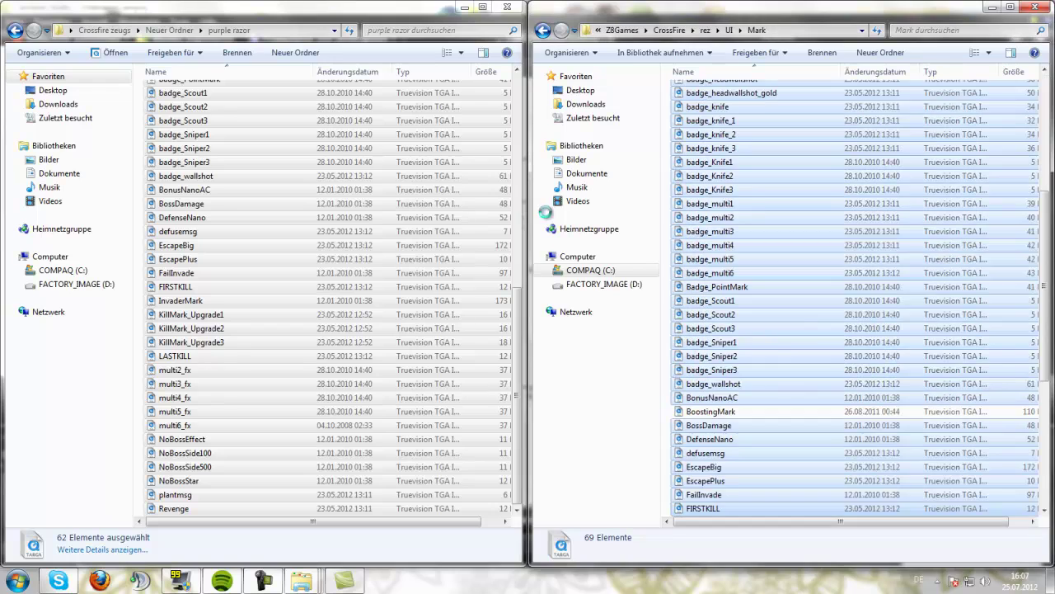
scroll(820, 359, "up", 6)
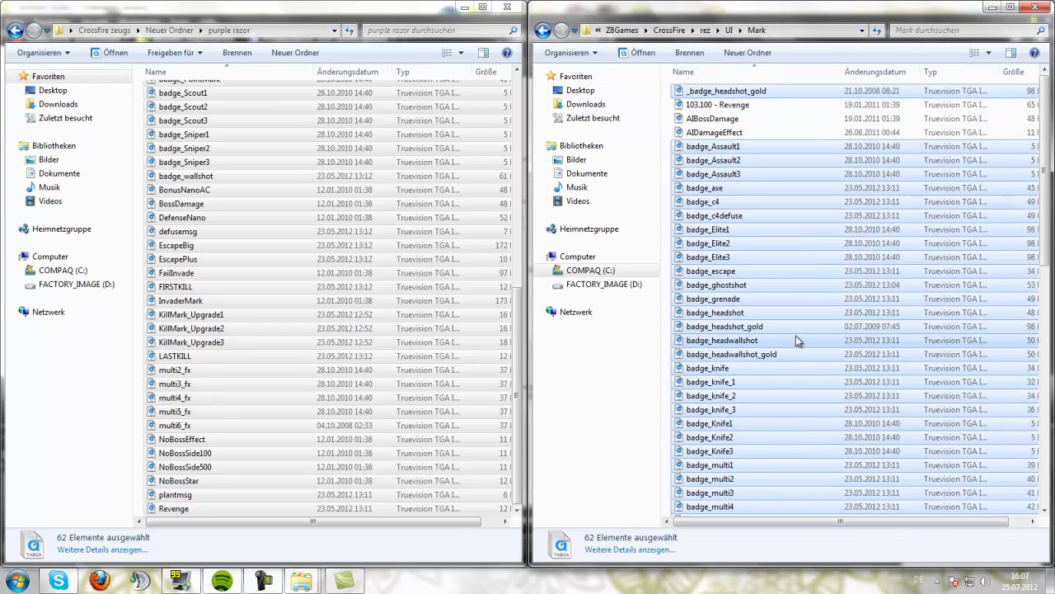
scroll(796, 335, "down", 12)
left_click(459, 20)
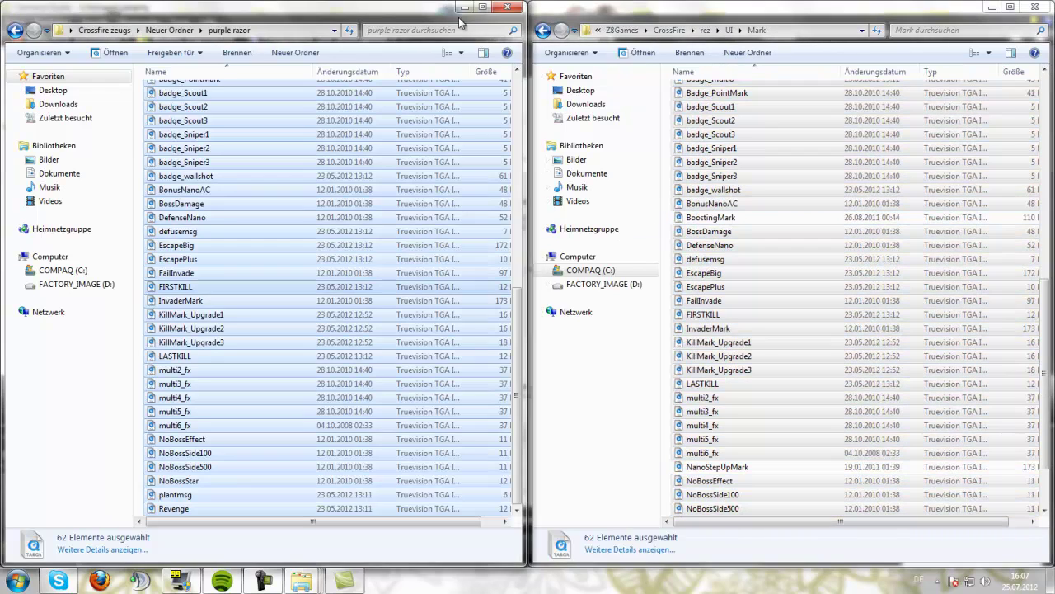
left_click(509, 10)
Step: Switch to Camtasia Studio, finish the completed production's results dialog, and minimize the program
left_click(485, 122)
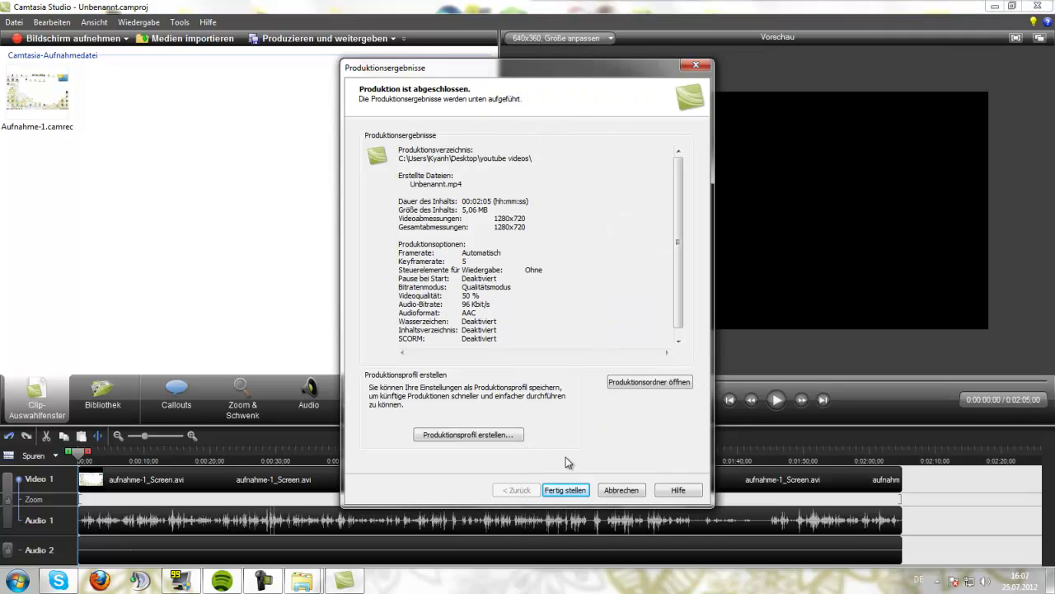
left_click(566, 490)
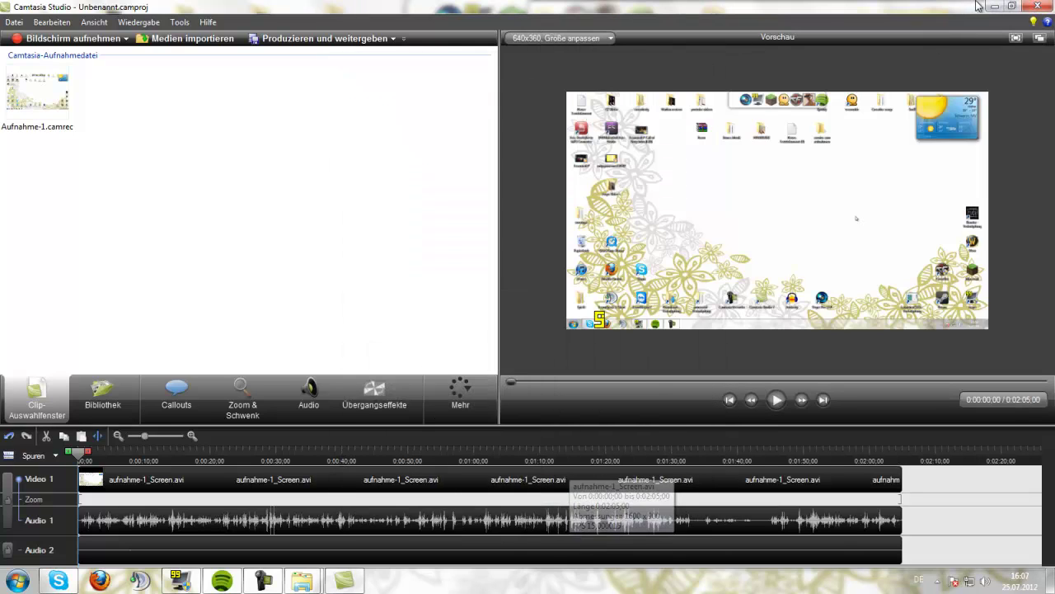
left_click(994, 6)
Step: Detach the Mark folder window from the screen edge and close it
left_click_drag(896, 12, 601, 40)
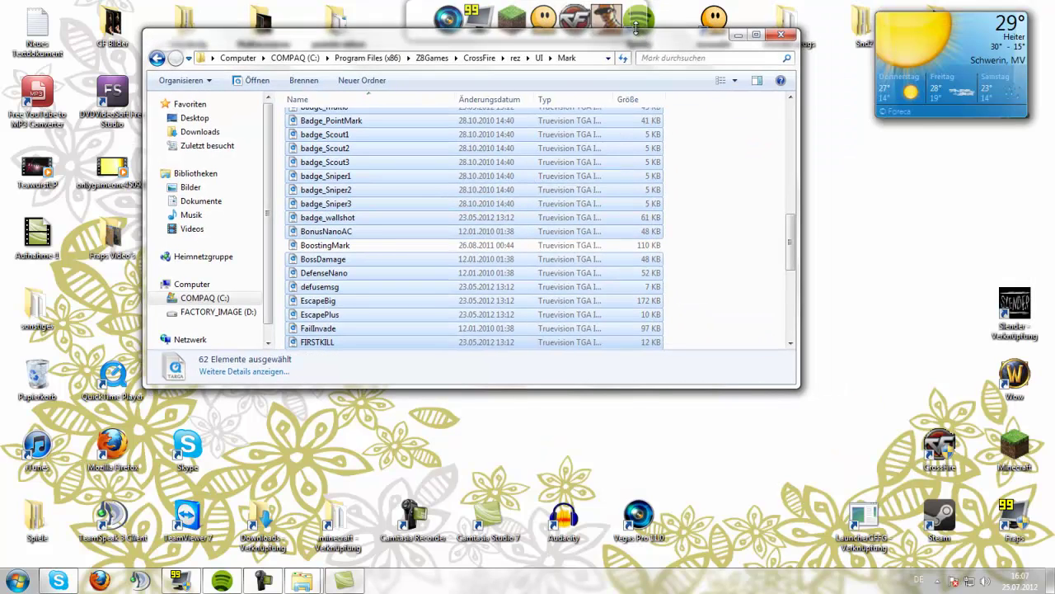
left_click(780, 35)
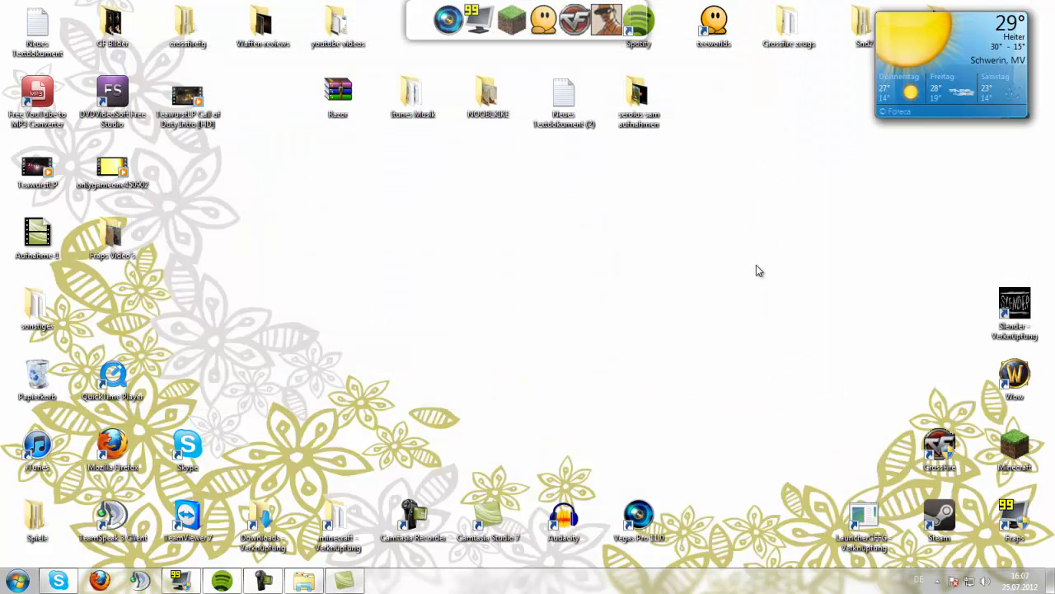
left_click(356, 586)
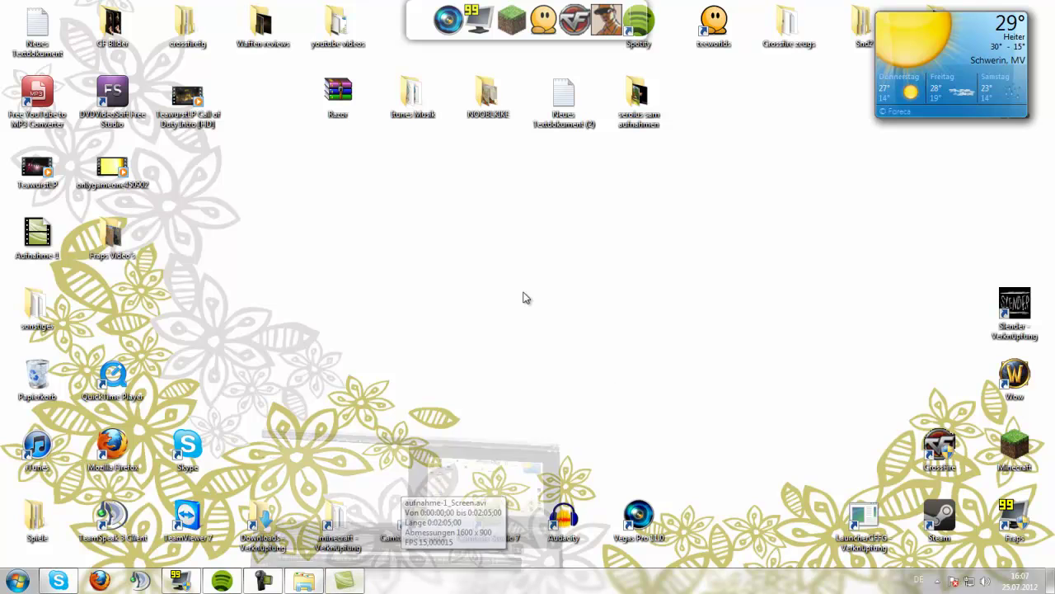
left_click(996, 7)
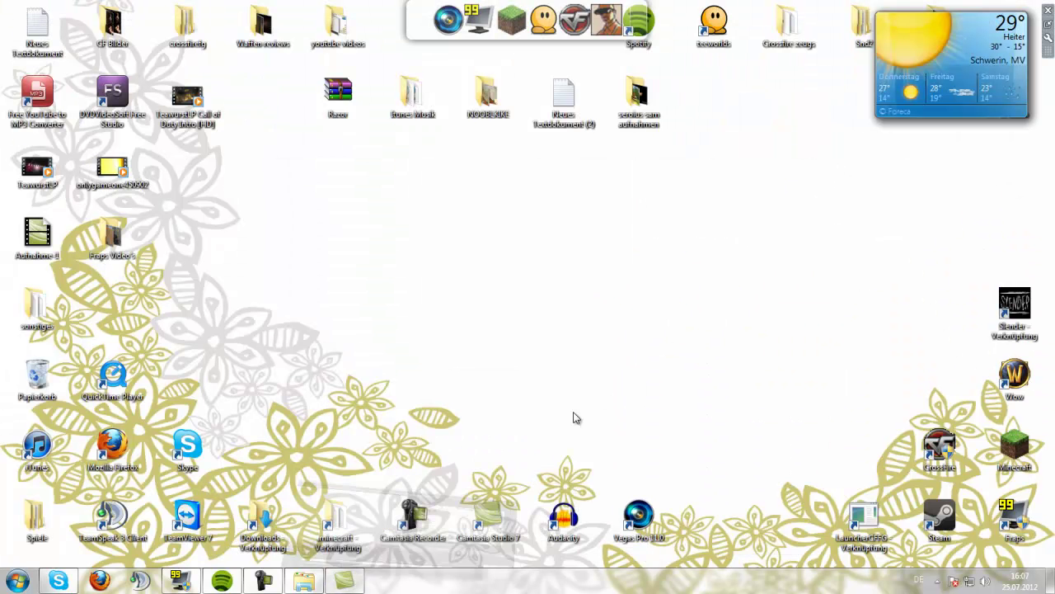